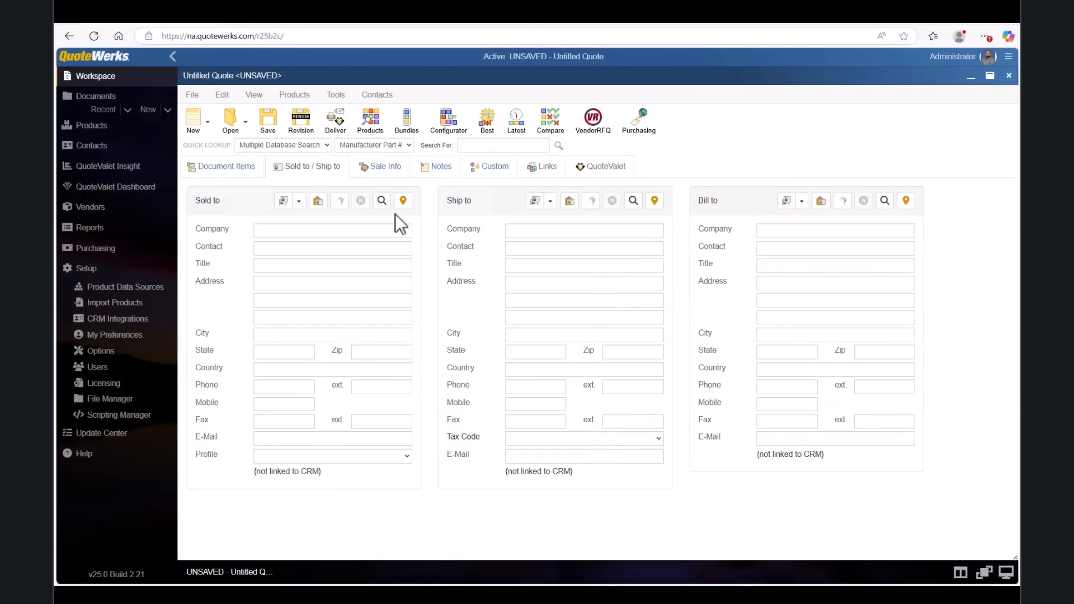
Fill the Sold to address with a Computer Hut contact found through the contact search.
left_click(382, 201)
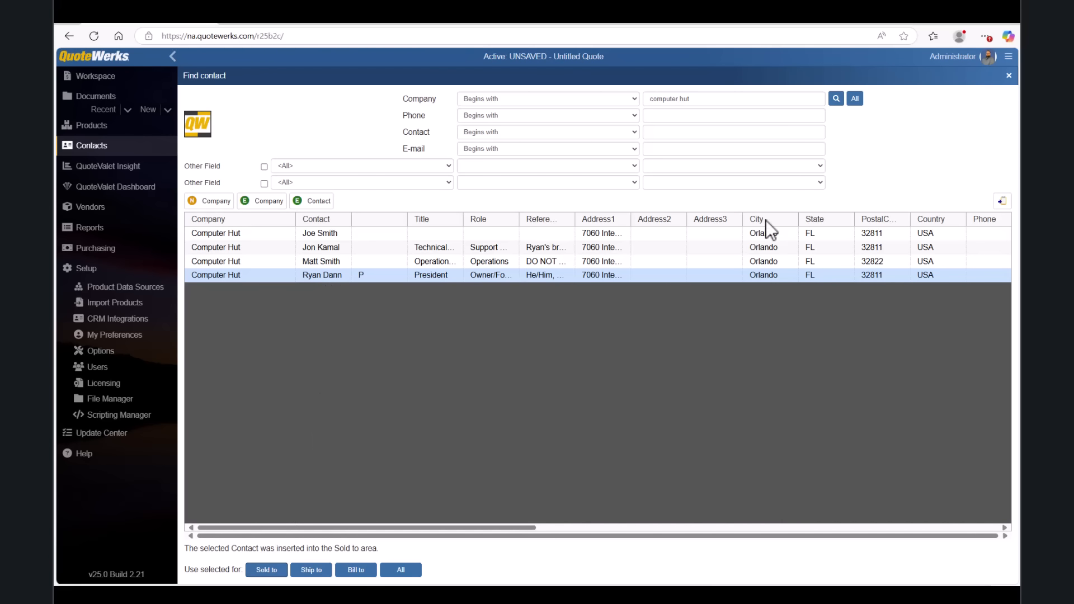
left_click(1008, 76)
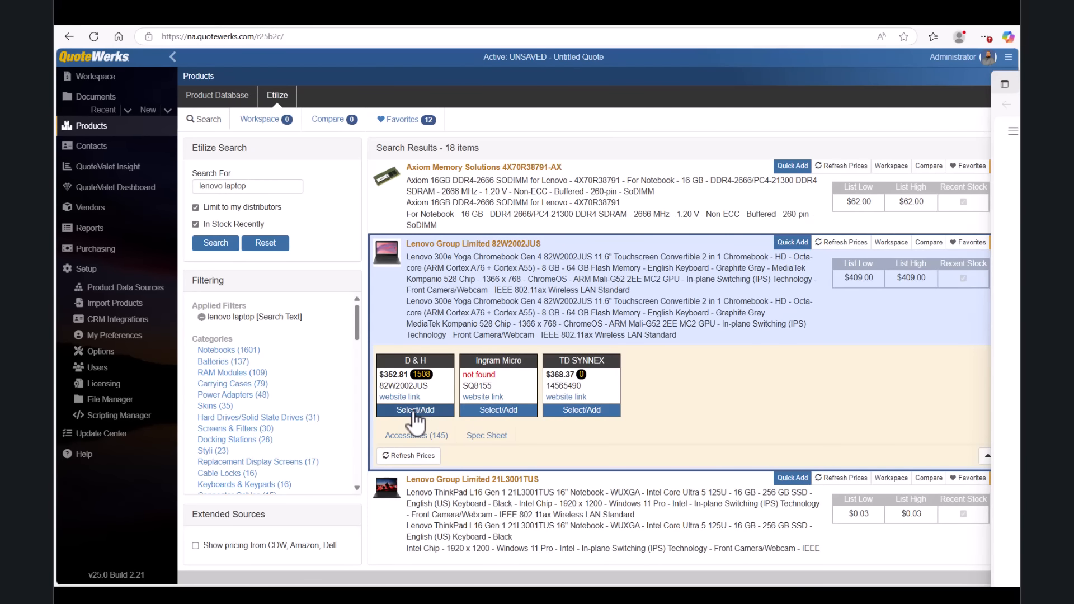
Compare D&H and TD SYNNEX stock for the Lenovo 82W2002JUS Chromebook and add it from D&H.
mouse_move(419, 376)
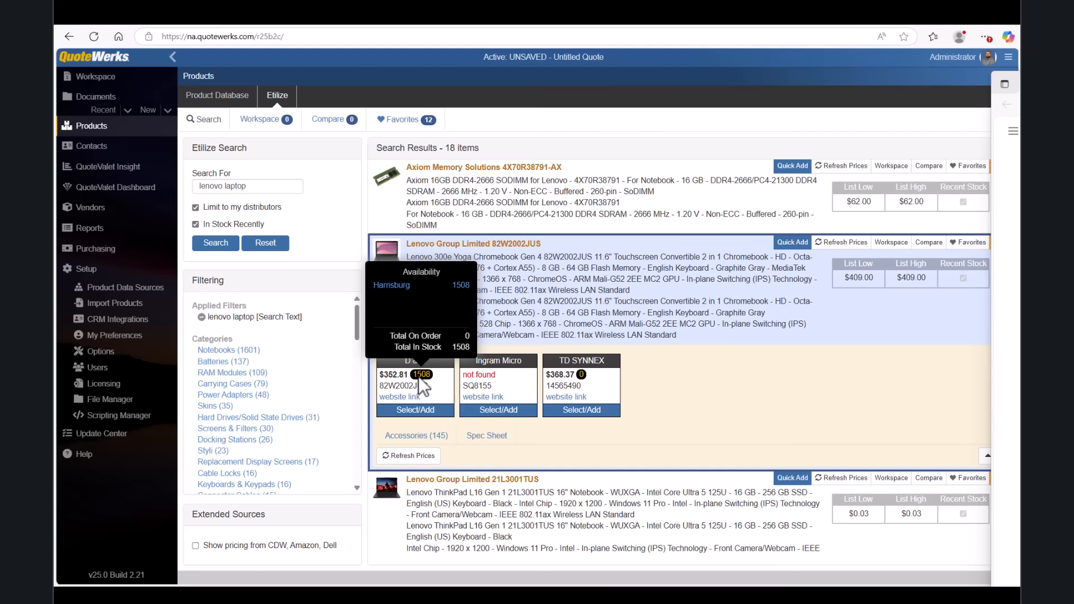
mouse_move(582, 376)
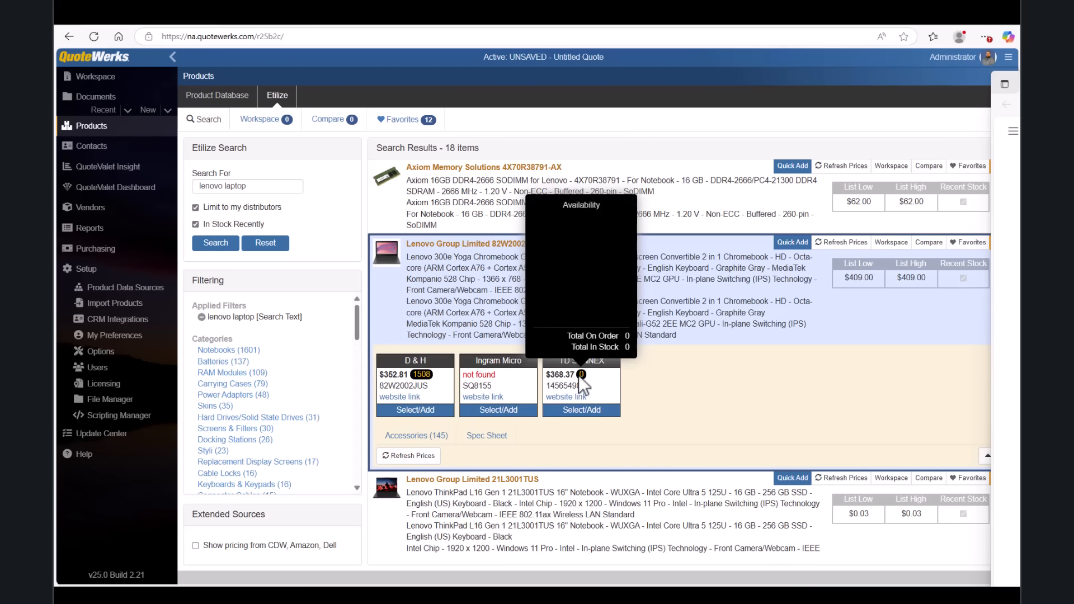
left_click(417, 410)
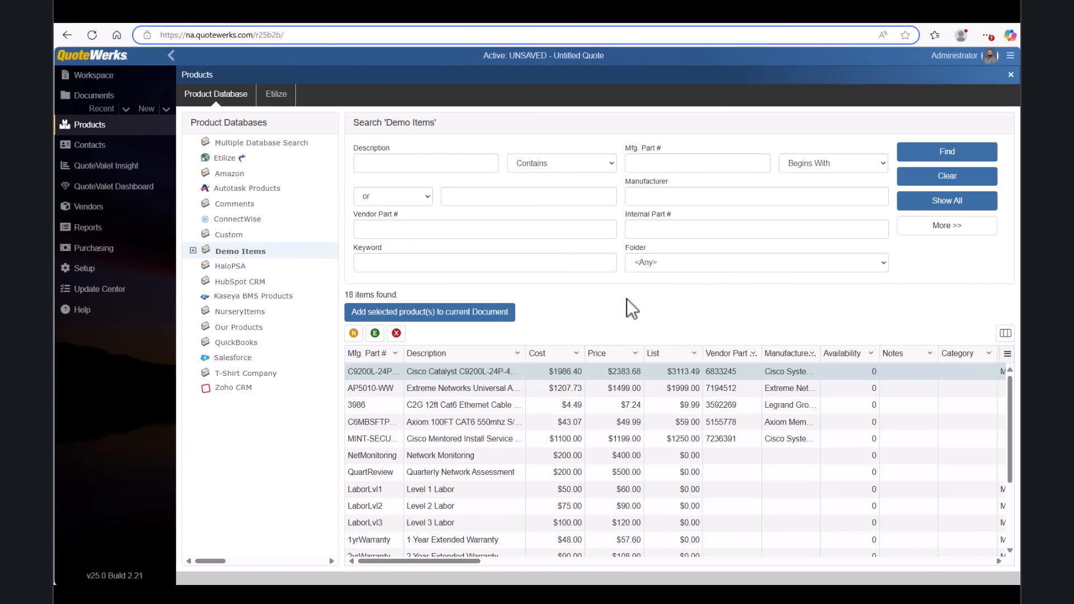
Review Computer Hut's past prices for the Cisco Catalyst C9200L switch.
left_click(500, 313)
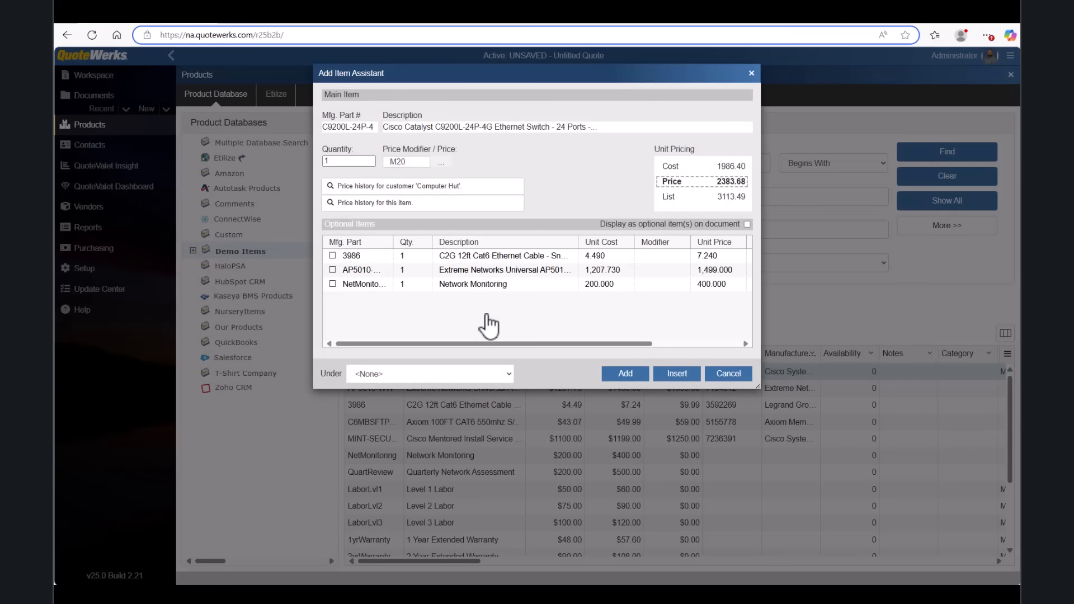
left_click(438, 190)
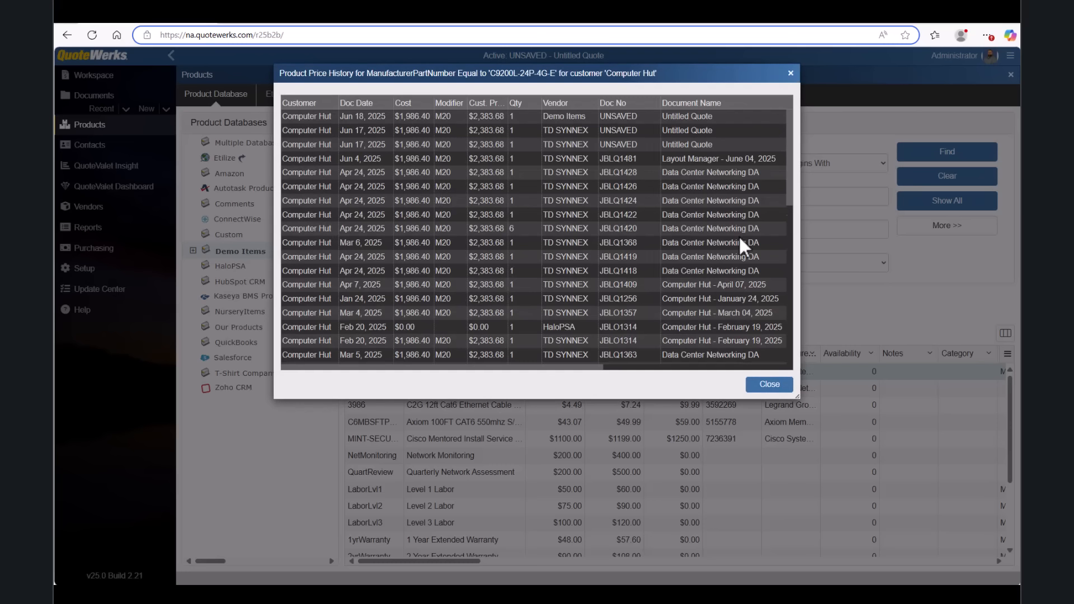
left_click(776, 384)
Place the switch under Section: Products with the 3986 cable and AP5010 access point as optional items.
left_click(510, 377)
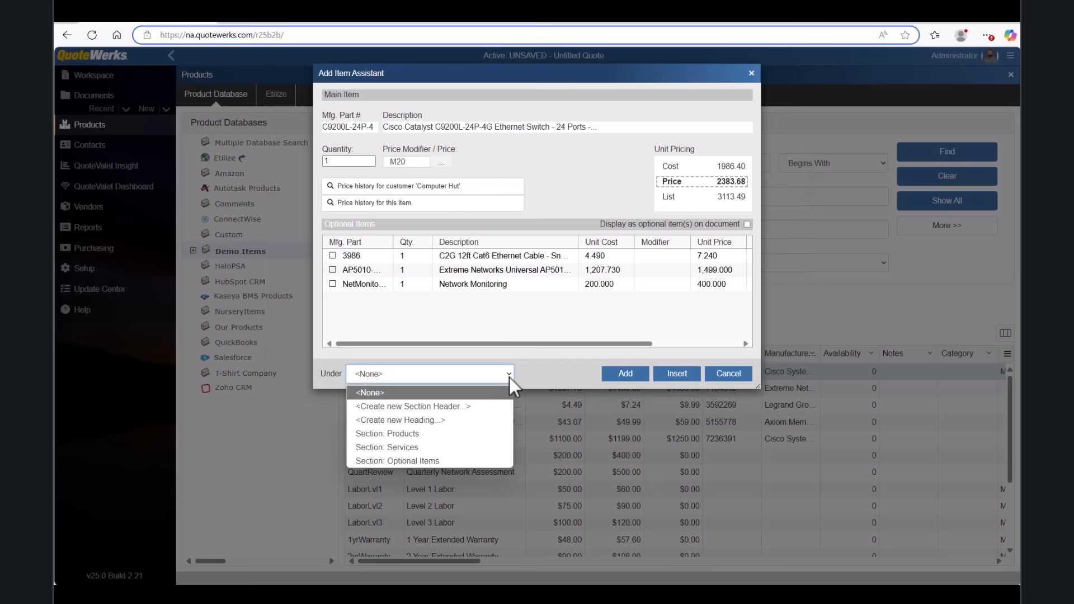
left_click(487, 434)
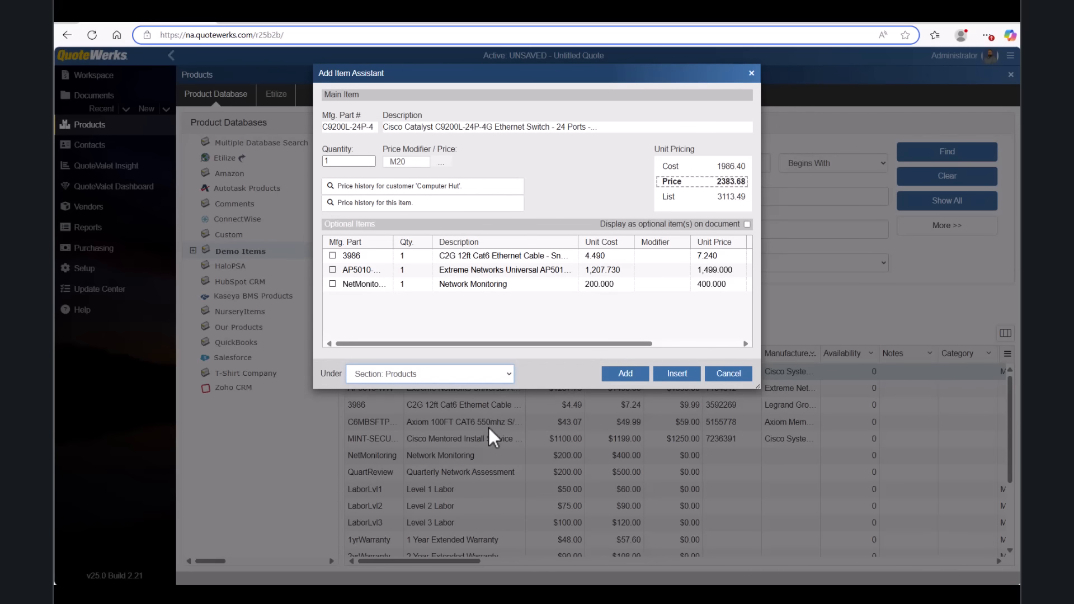
left_click(332, 256)
left_click(332, 269)
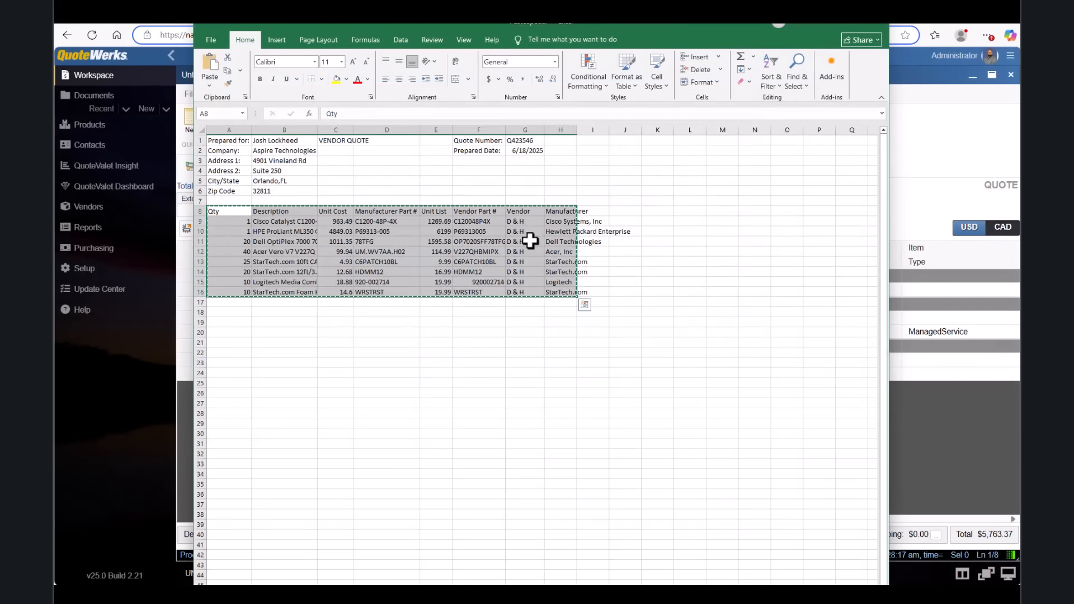
Copy the vendor quote's item rows A8:G16 and paste them into the quote with the Paste Special template.
right_click(528, 240)
left_click(556, 280)
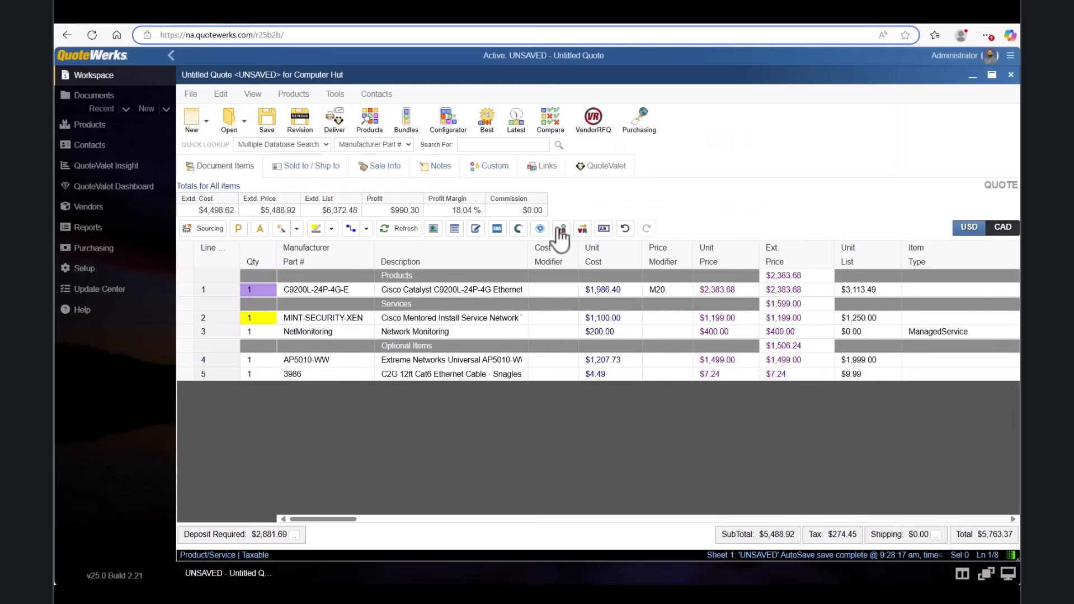
left_click(220, 94)
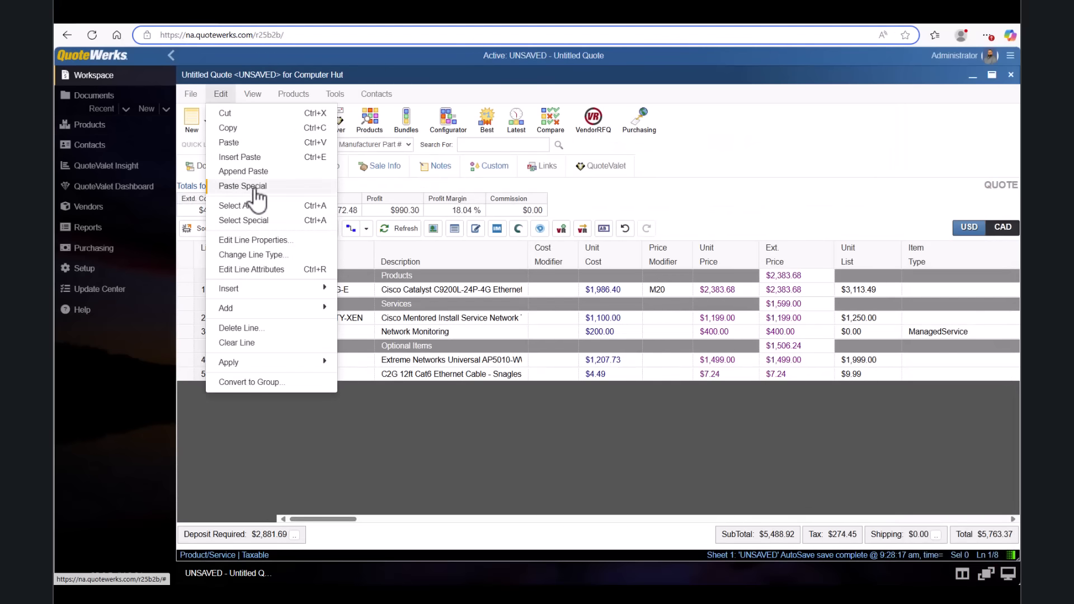
left_click(291, 184)
left_click(442, 166)
left_click(441, 197)
left_click(725, 446)
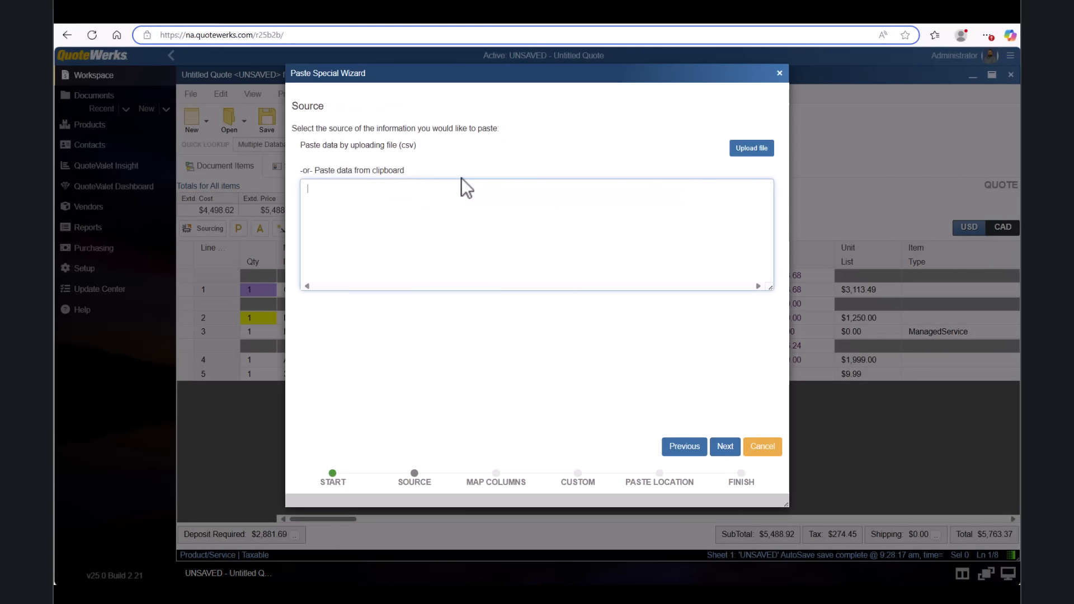
left_click(727, 446)
left_click(727, 446)
left_click(727, 447)
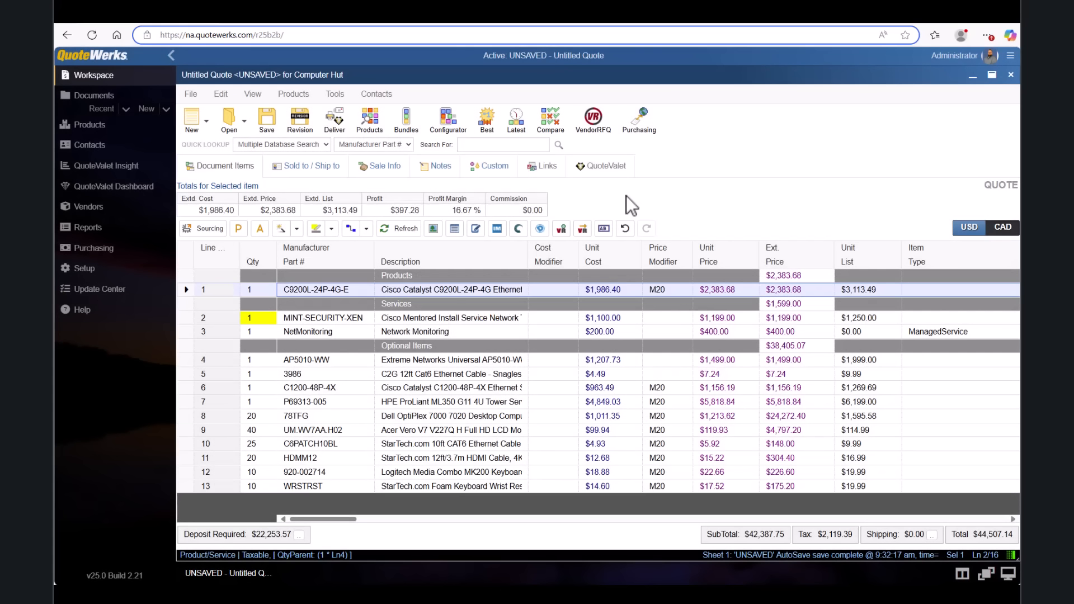
Set the top product line's quantity to 5.
left_click(251, 294)
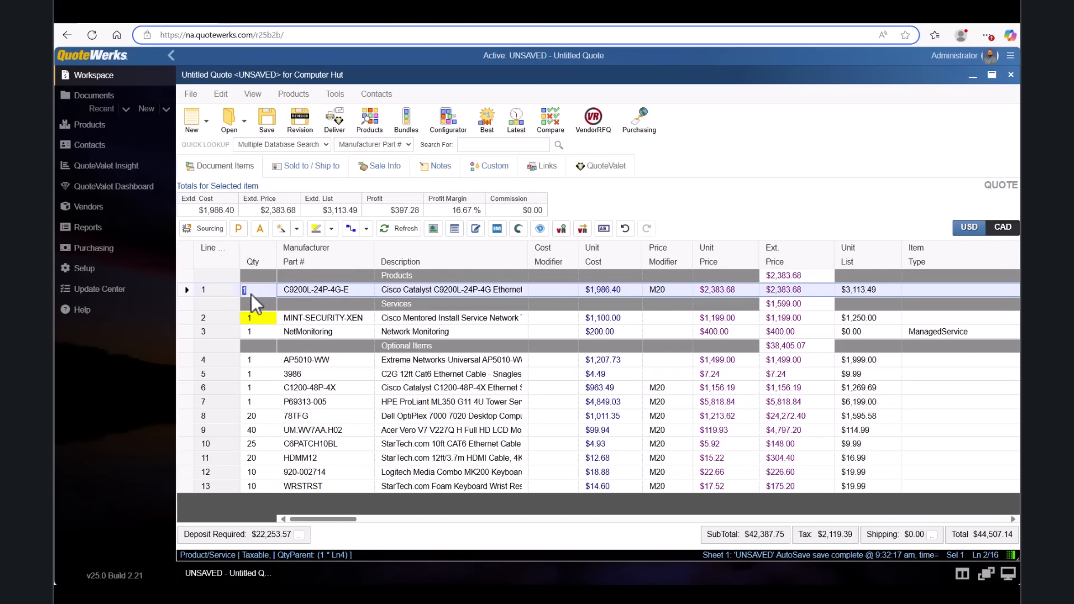
type("5")
key("Return")
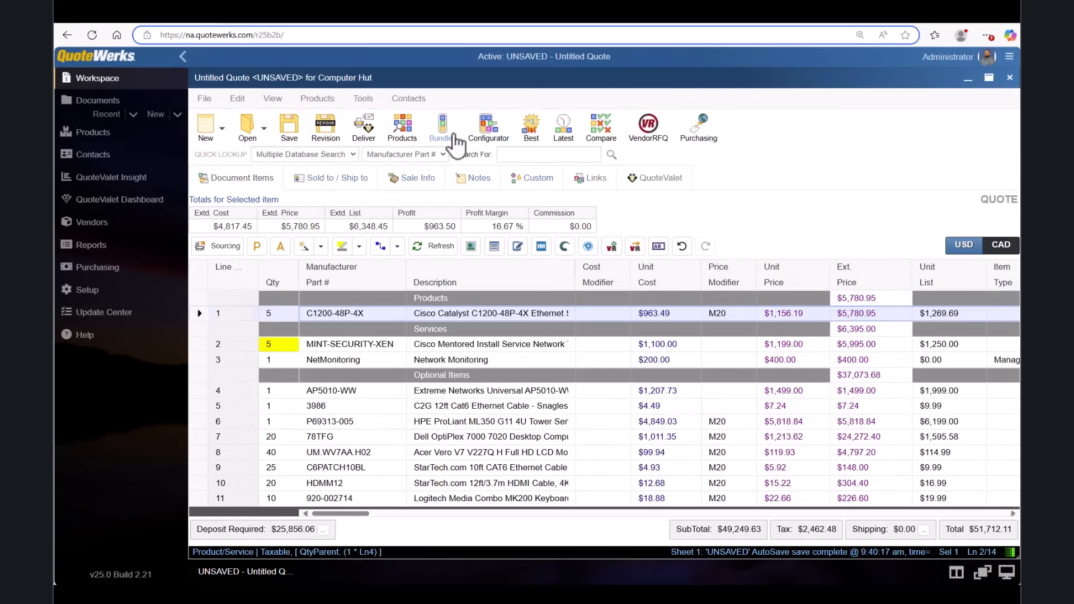
Insert one Wireless Bundle into the quote.
left_click(442, 130)
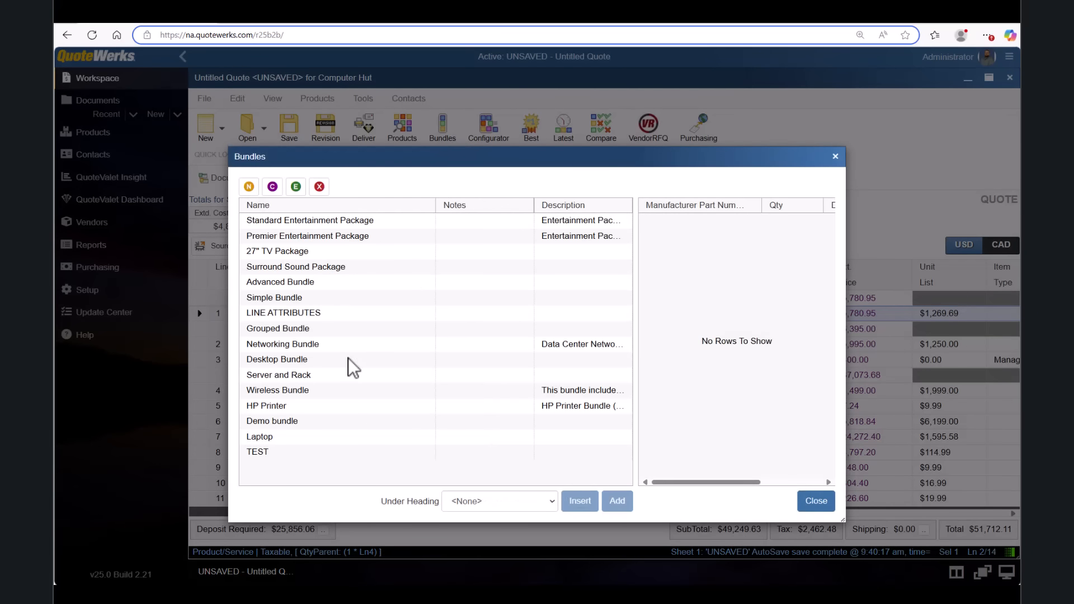
left_click(313, 392)
left_click(579, 502)
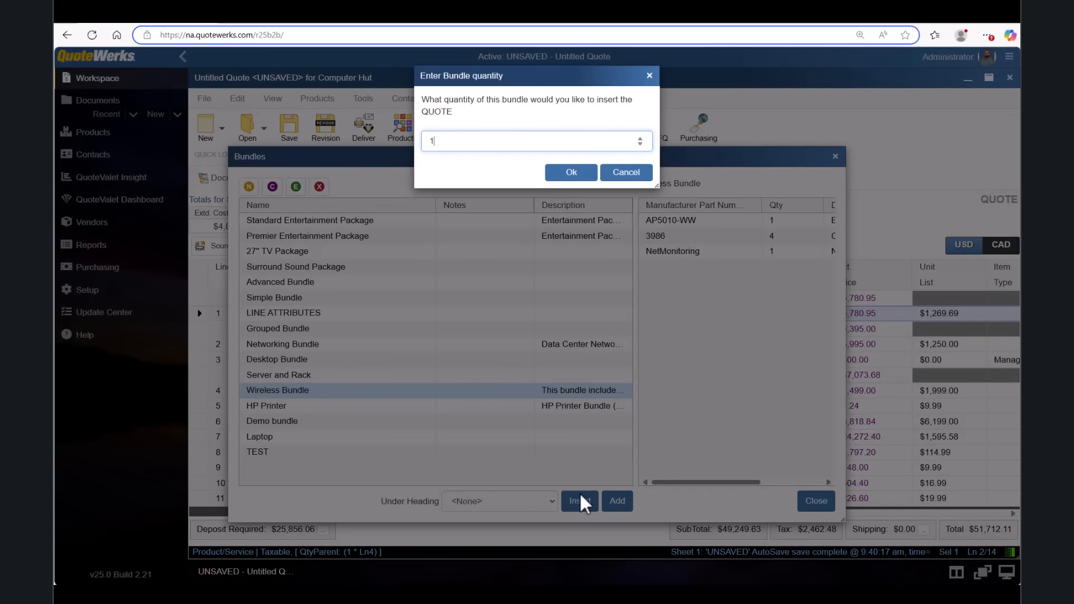
left_click(583, 178)
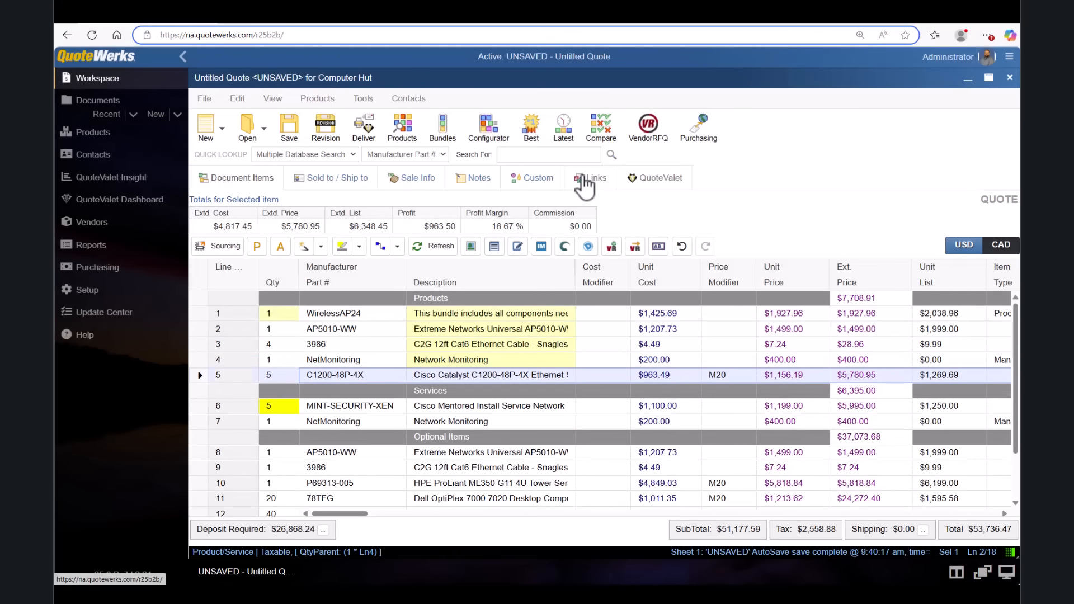
Configure an Entertainment System using the Pure Flat TV option.
left_click(494, 134)
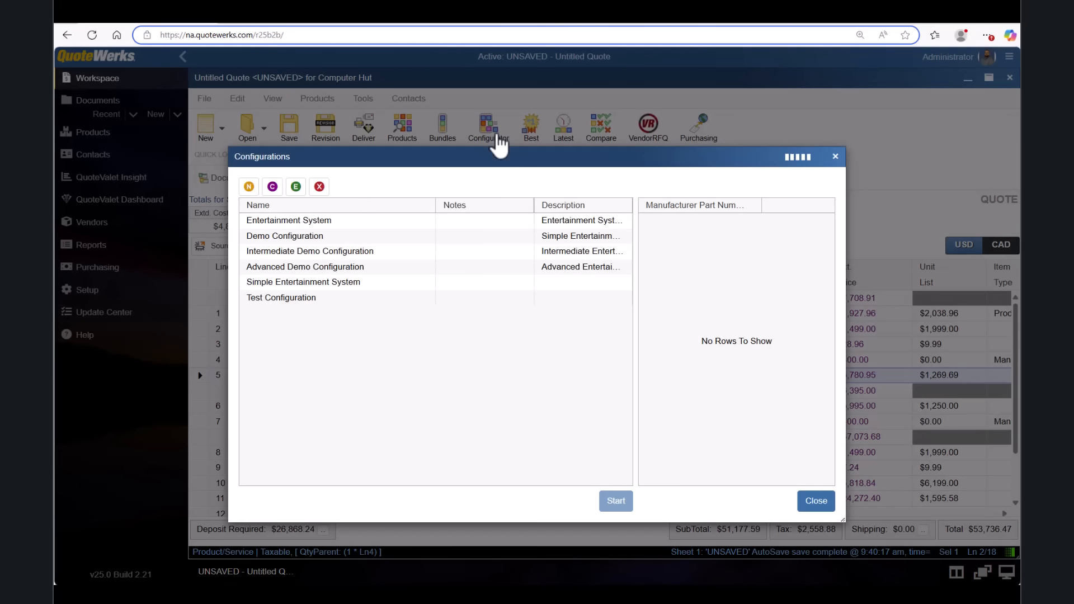
left_click(396, 221)
left_click(616, 503)
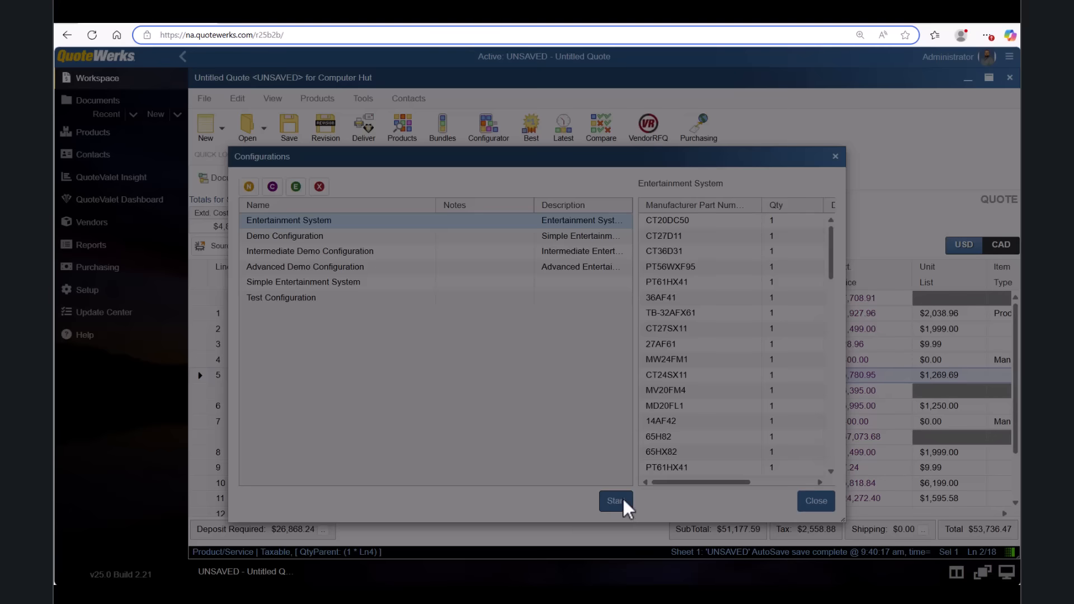
left_click(387, 240)
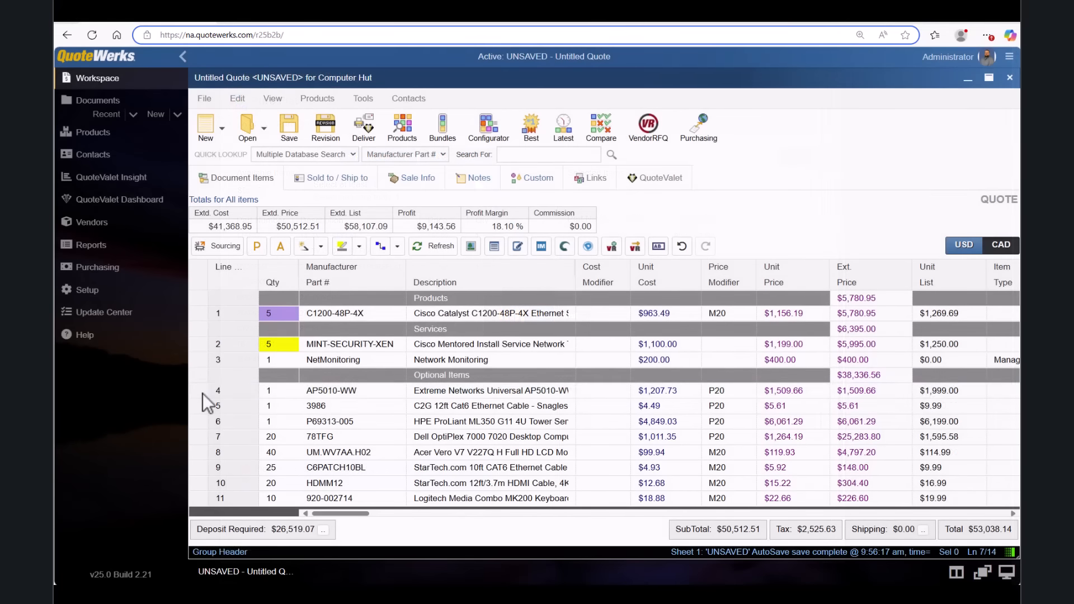
left_click(203, 394)
Apply a 20% markup price modifier to the four selected optional items.
left_click(200, 435, "shift")
right_click(200, 433)
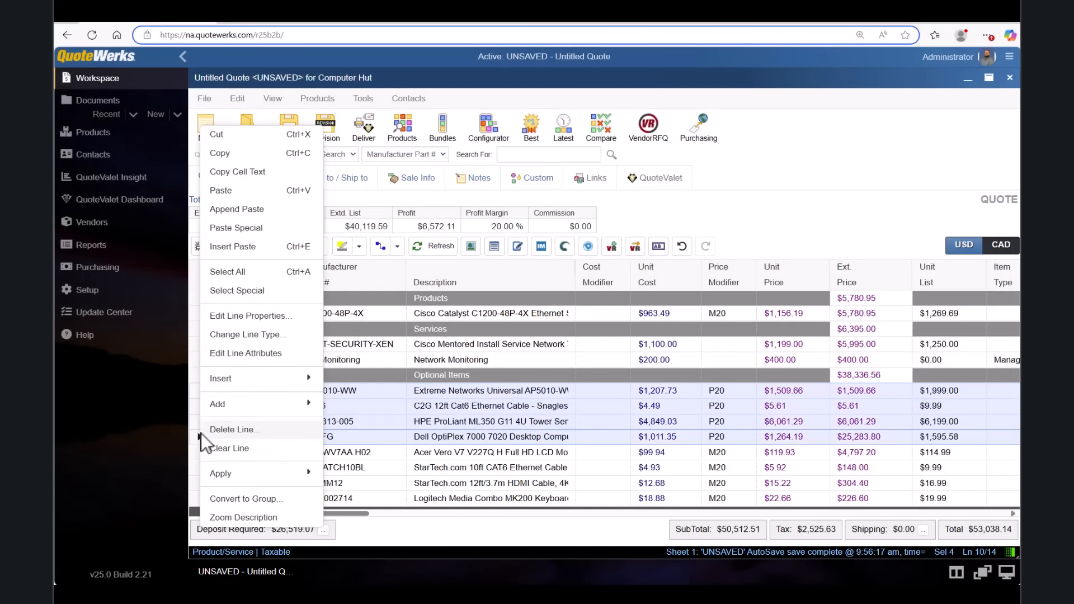
mouse_move(237, 486)
left_click(350, 514)
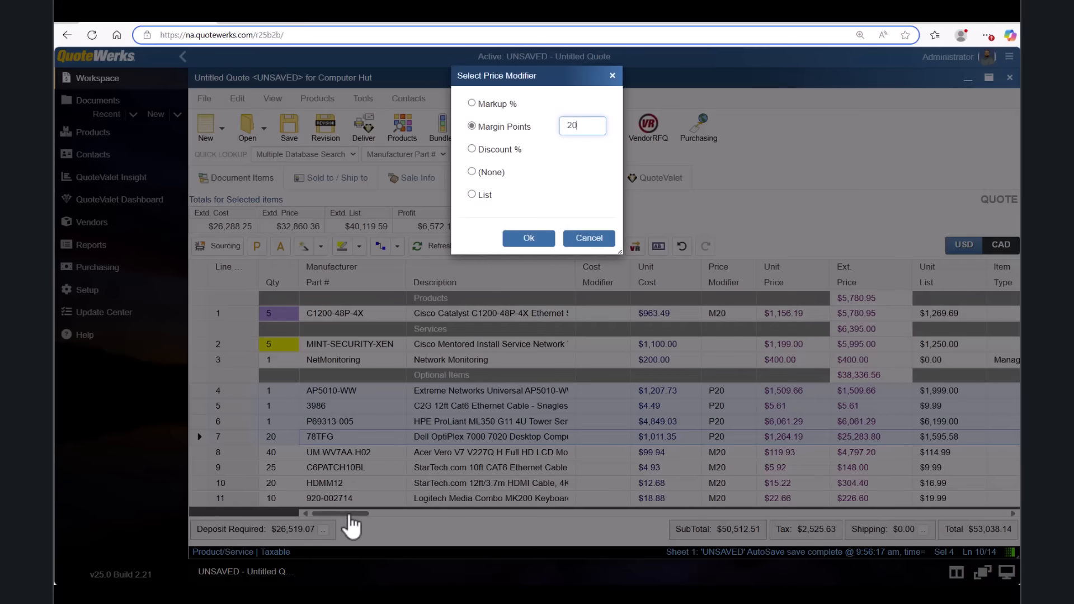
left_click(473, 104)
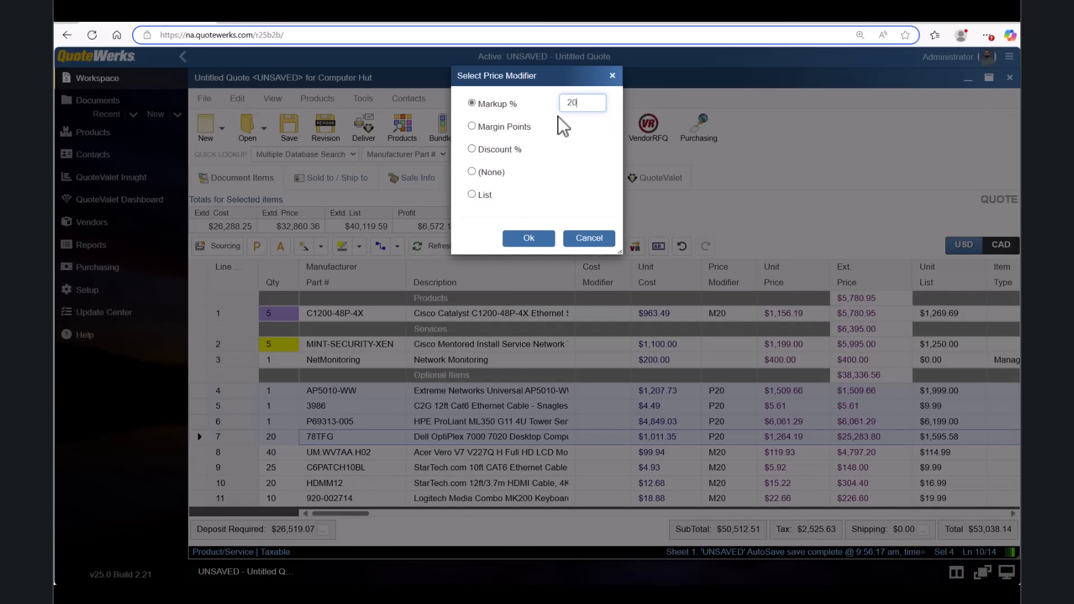
type("20")
key("Return")
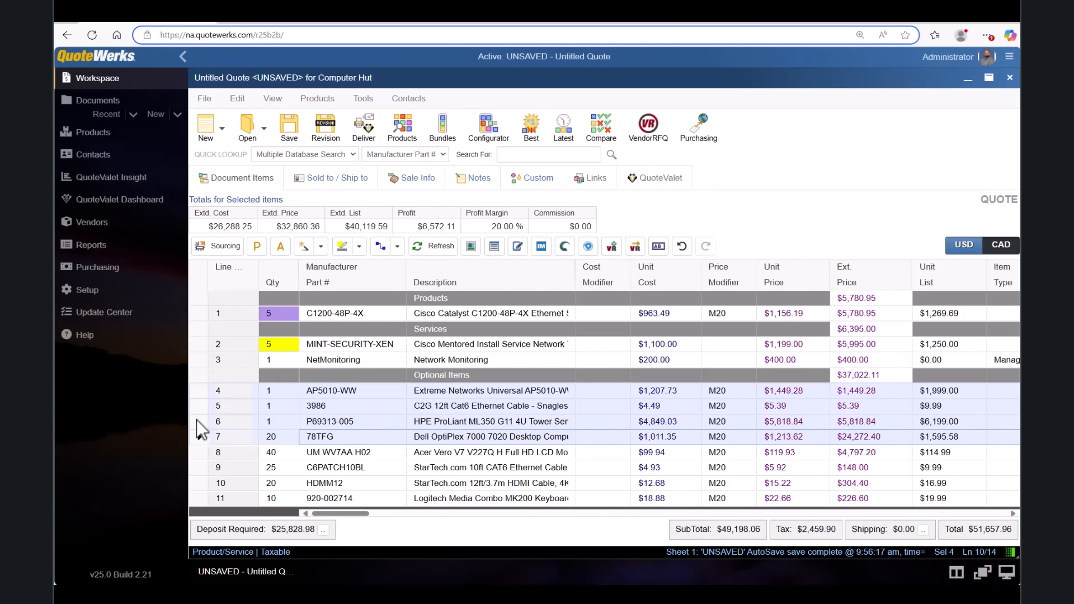
Convert the selected optional items into a group without a discount.
right_click(198, 418)
left_click(256, 494)
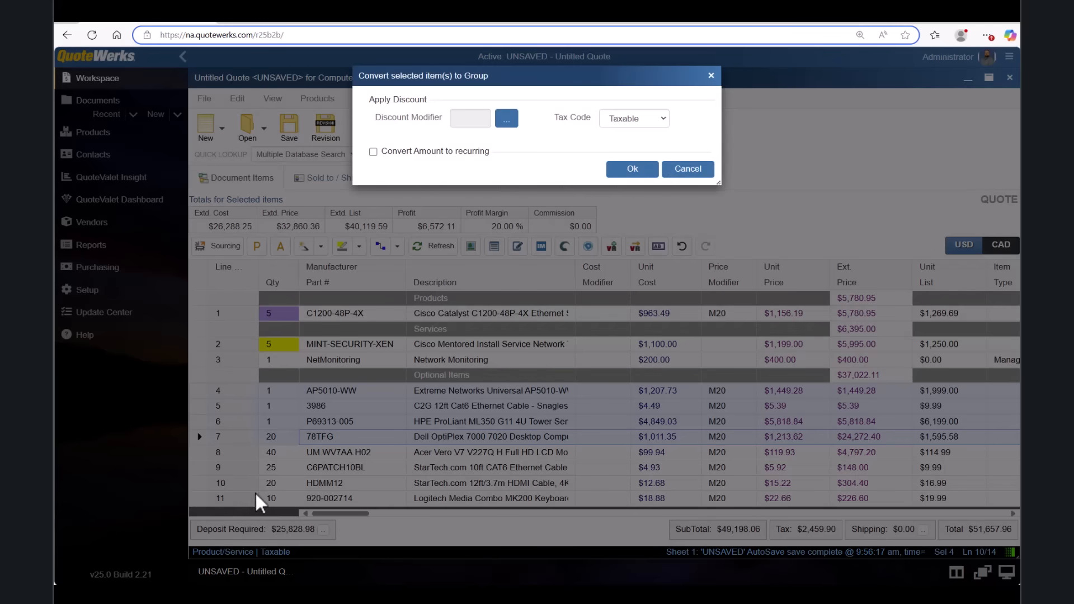
left_click(621, 170)
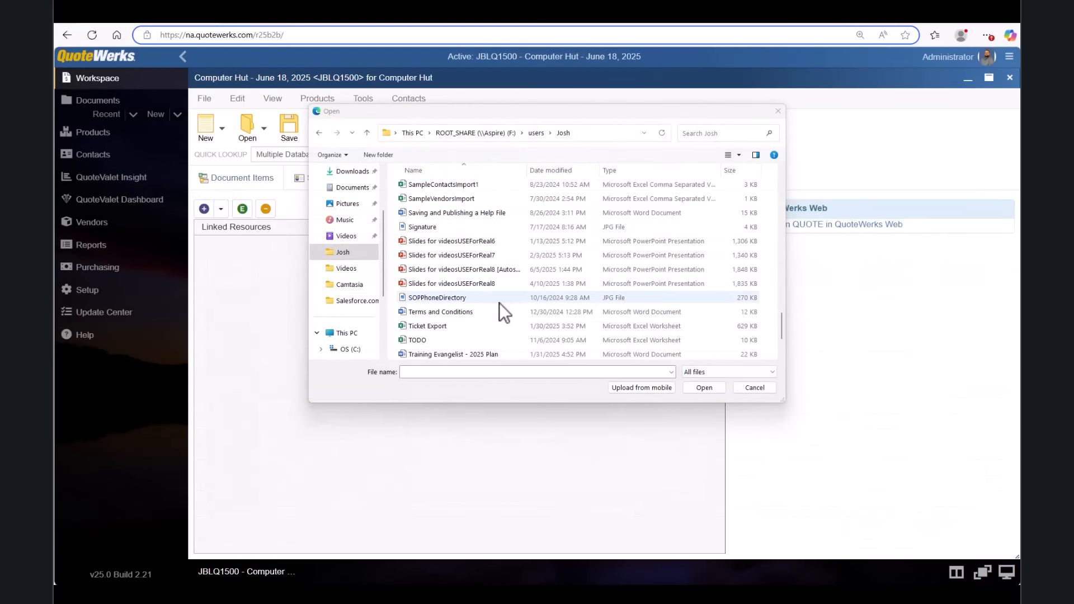
left_click(489, 311)
Link the Terms and Conditions .docx file to the Computer Hut quote.
left_click(696, 387)
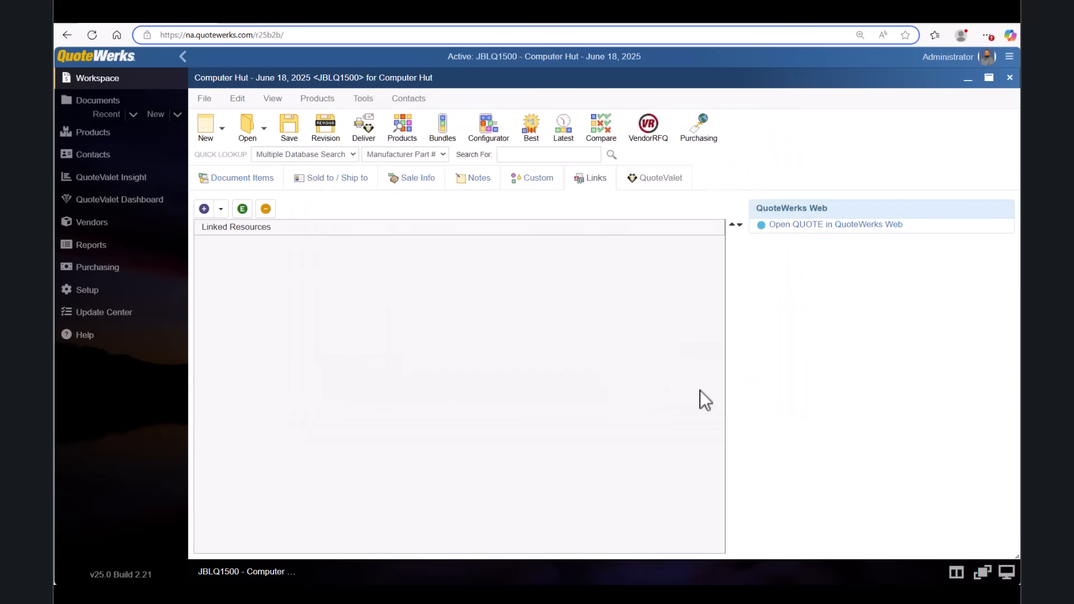
left_click(221, 209)
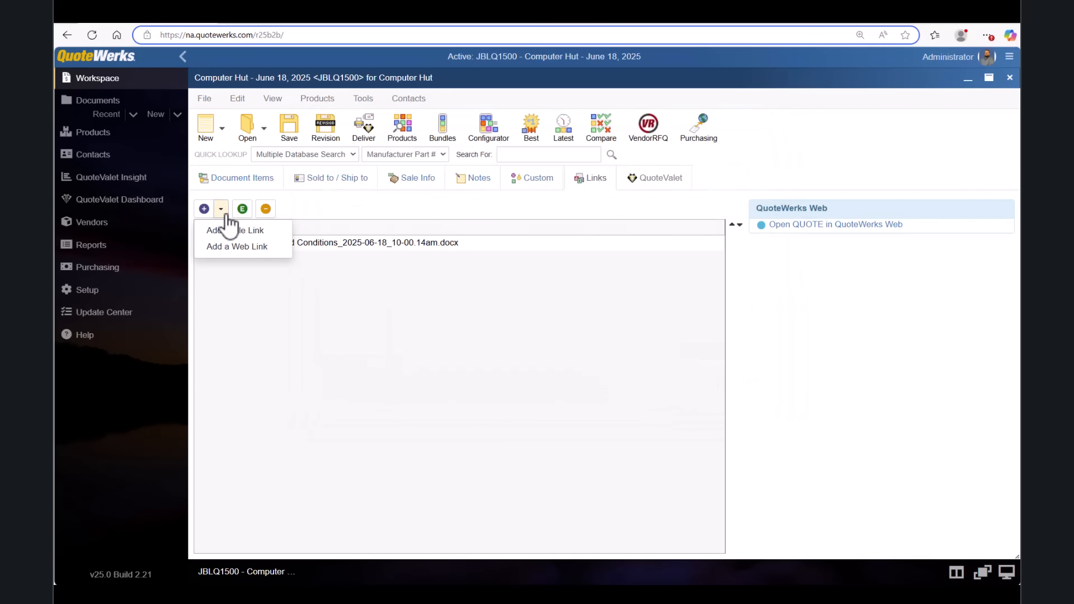
left_click(226, 214)
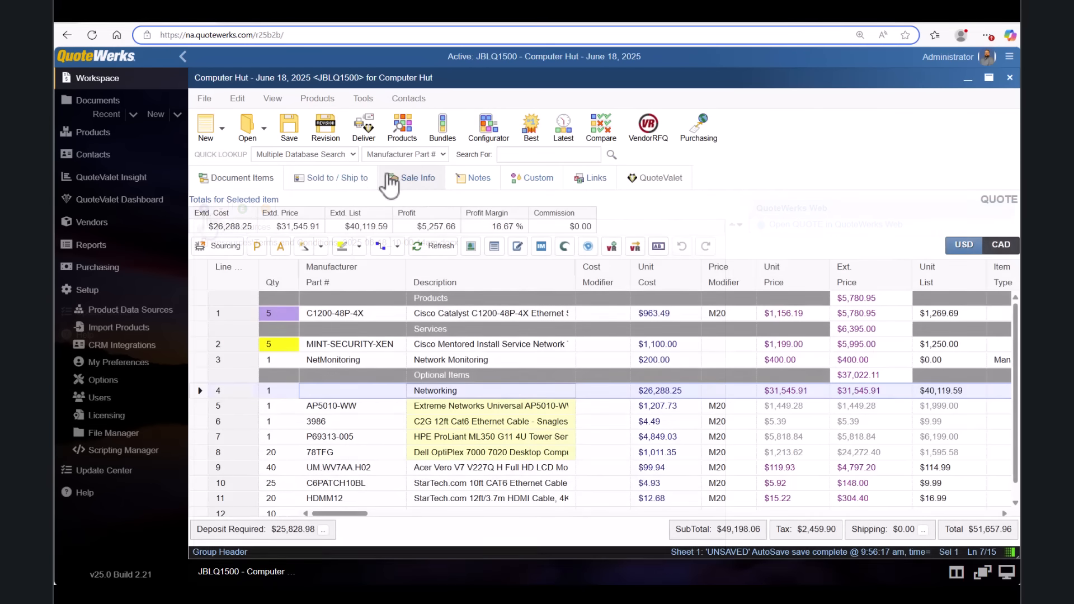
Save the quote with HaloPSA status set to I'm Online.
left_click(296, 135)
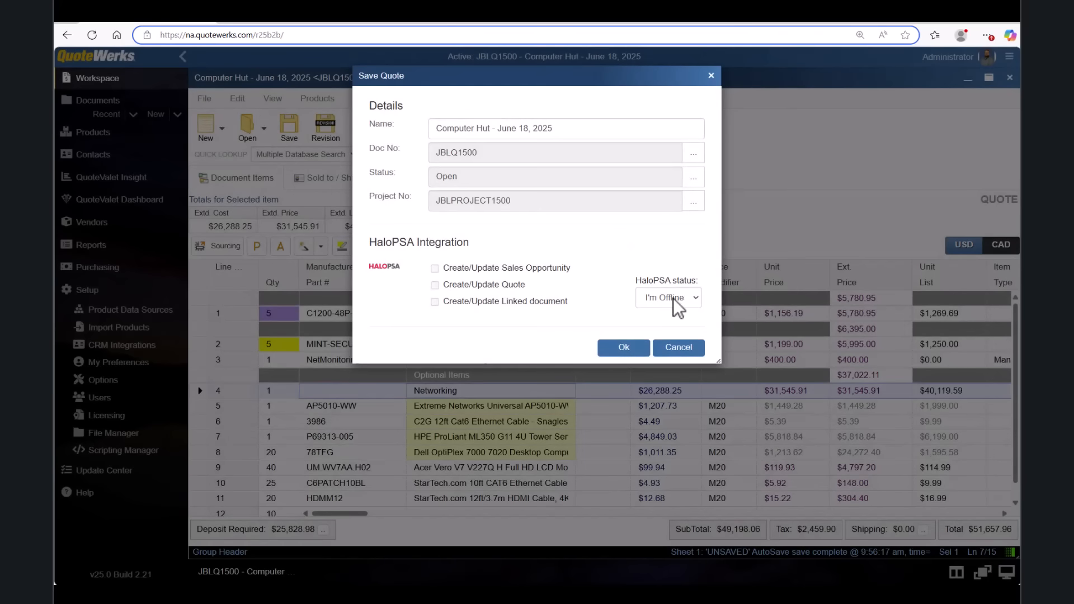
left_click(675, 301)
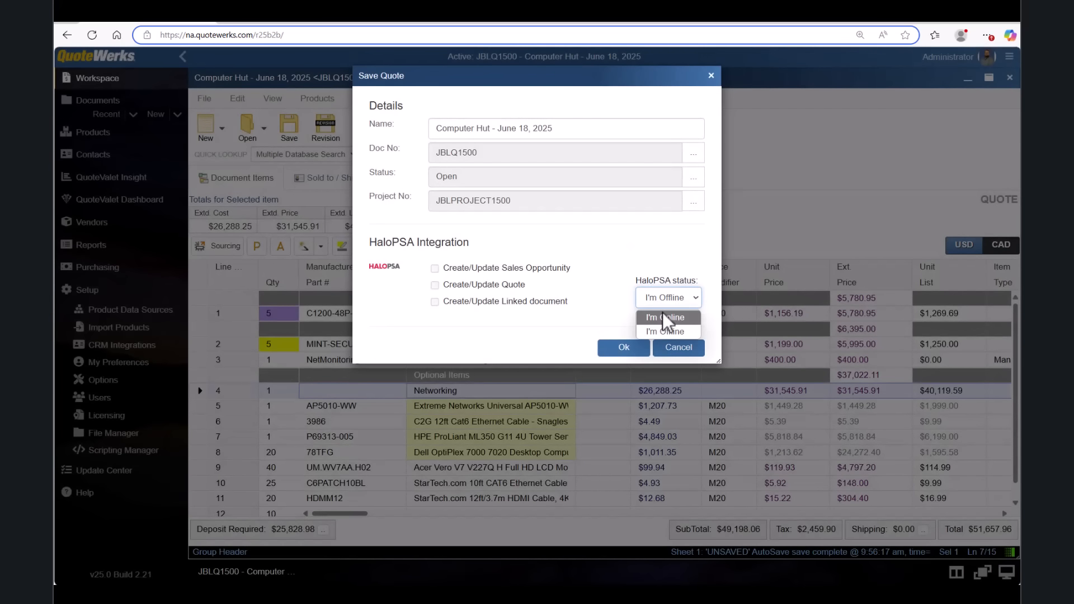
left_click(662, 312)
left_click(633, 347)
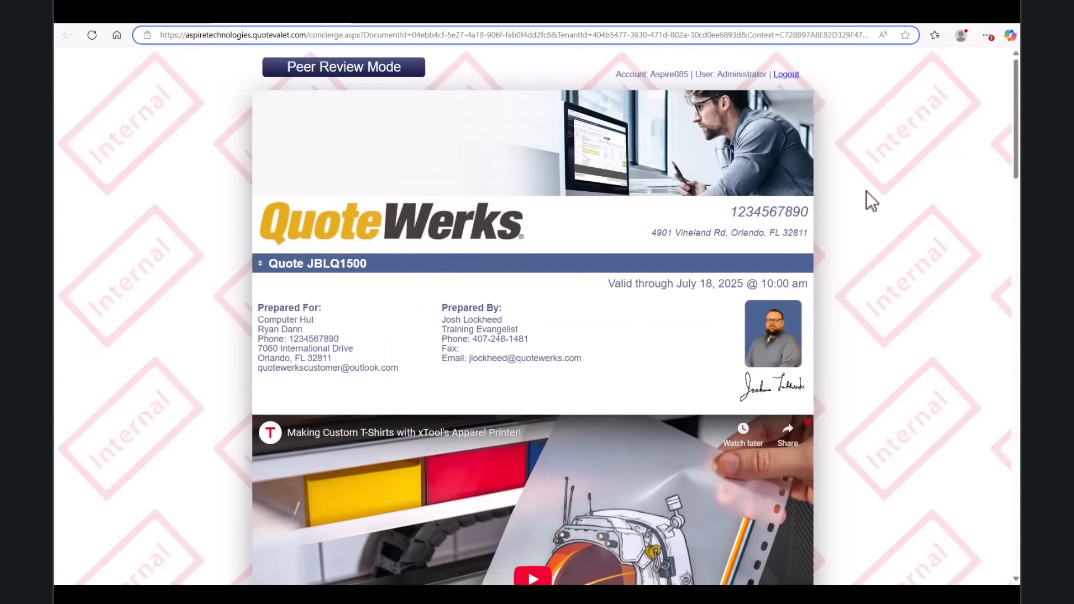
Enter the peer review note 'Make sure to include leasing options'.
scroll(866, 194, "down", 10)
scroll(865, 192, "down", 20)
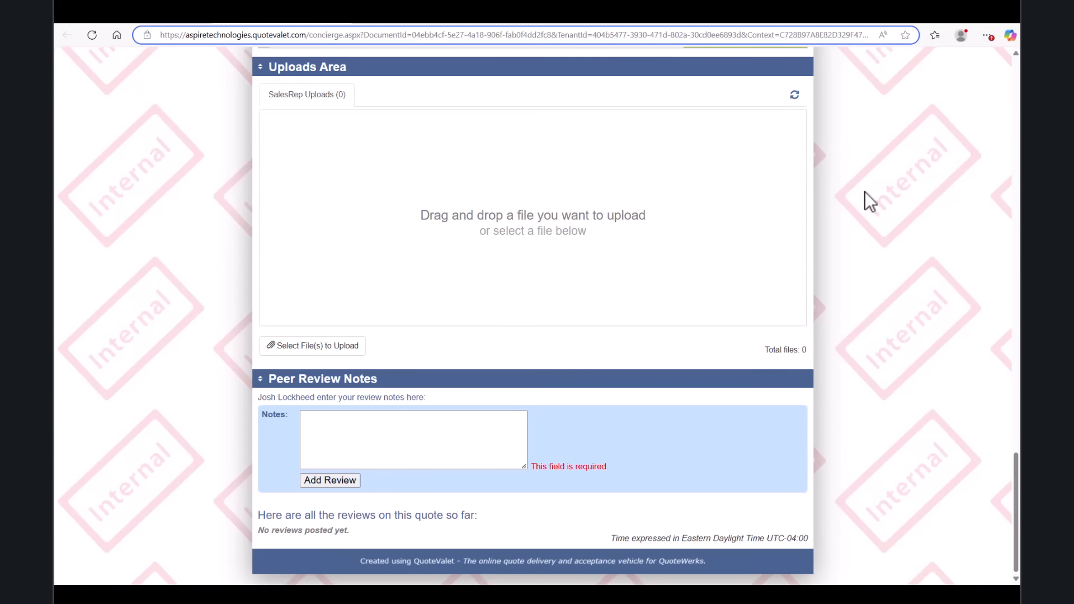
left_click(484, 415)
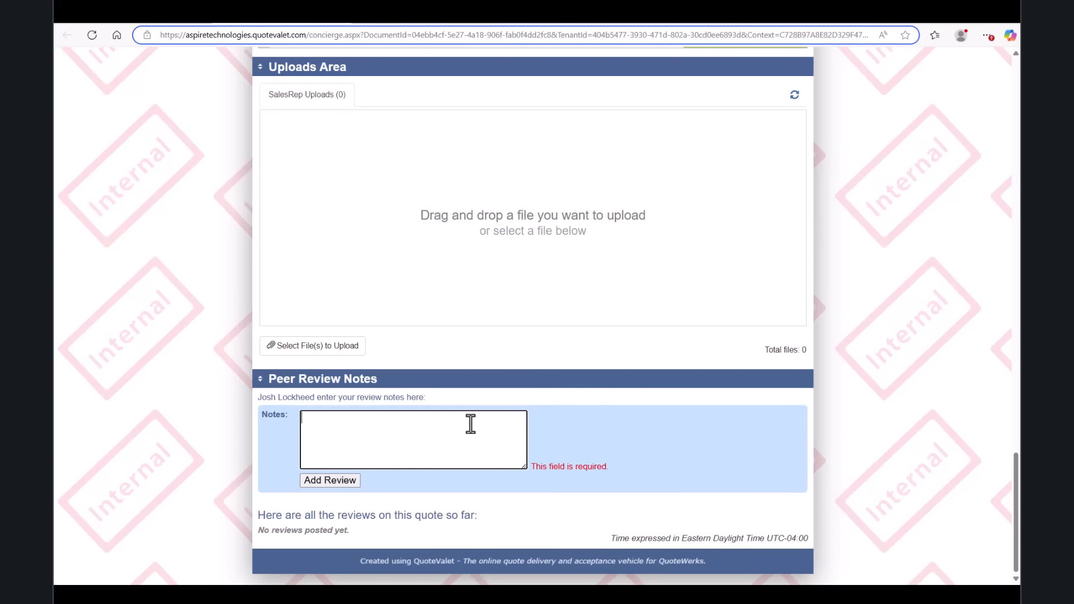
type("Make sure to include leasing options")
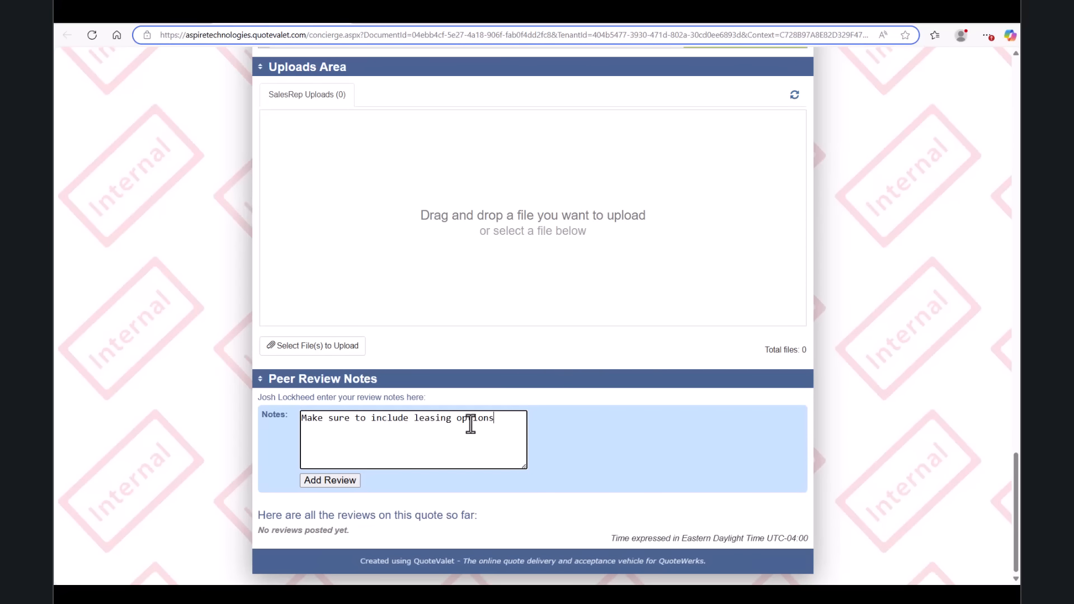
type("'")
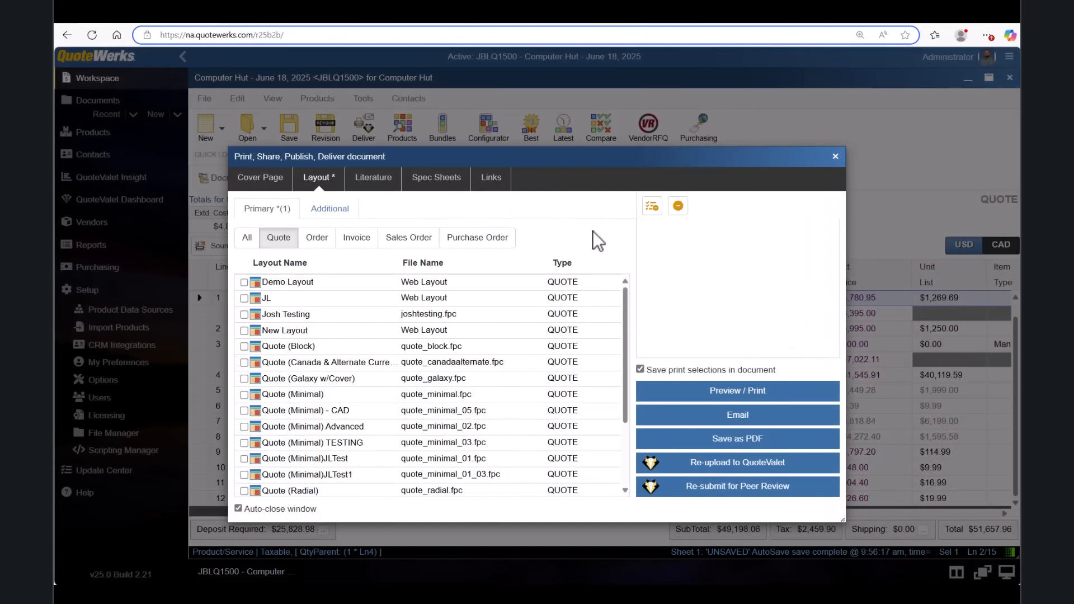
Use CoverPage.docx as the cover page and include the Quote (Minimal) layout.
left_click(274, 178)
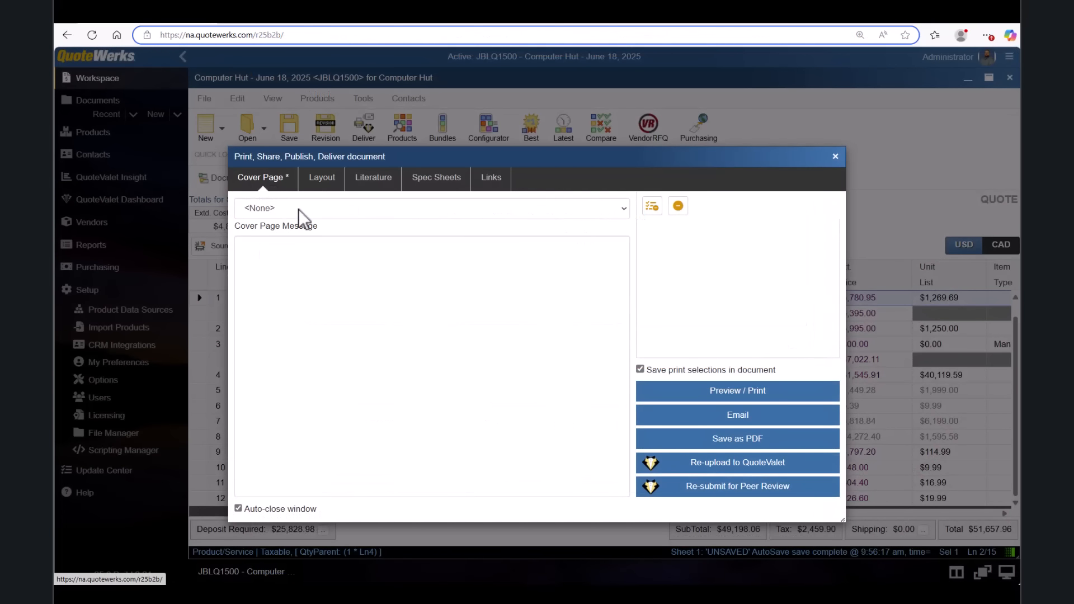
left_click(299, 211)
left_click(299, 254)
left_click(320, 178)
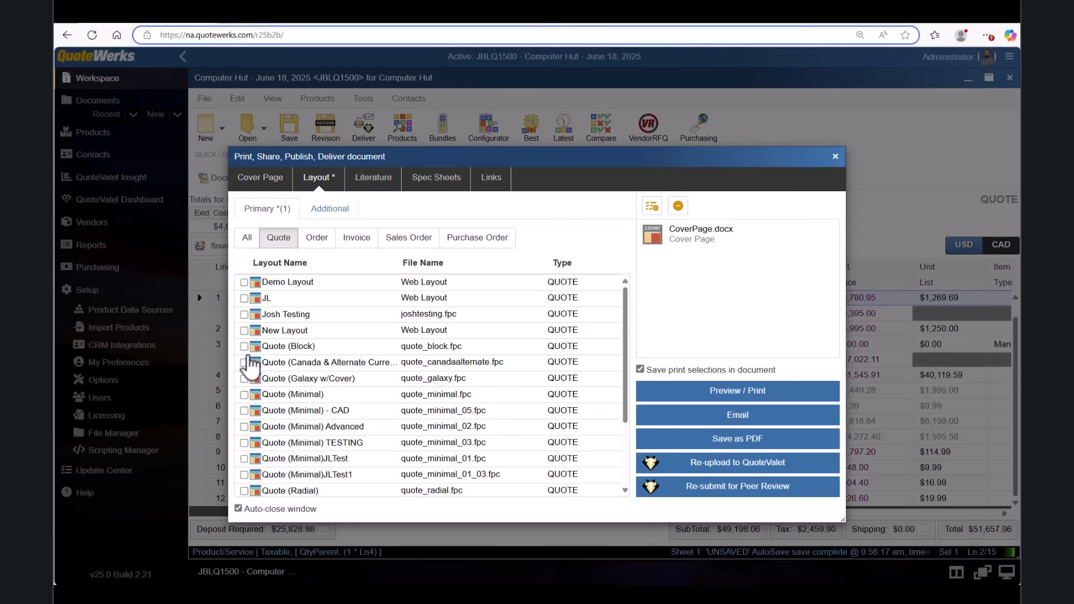
left_click(244, 394)
Include Sample About Our Company.doc and Support Agreement - Galaxy.doc as literature.
left_click(379, 186)
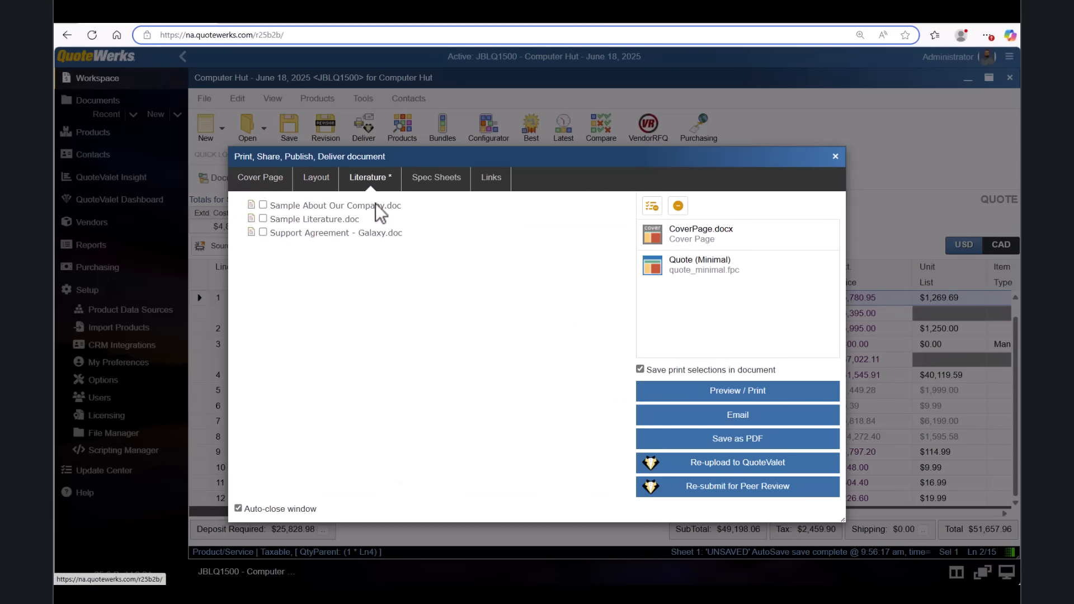
left_click(263, 205)
left_click(263, 232)
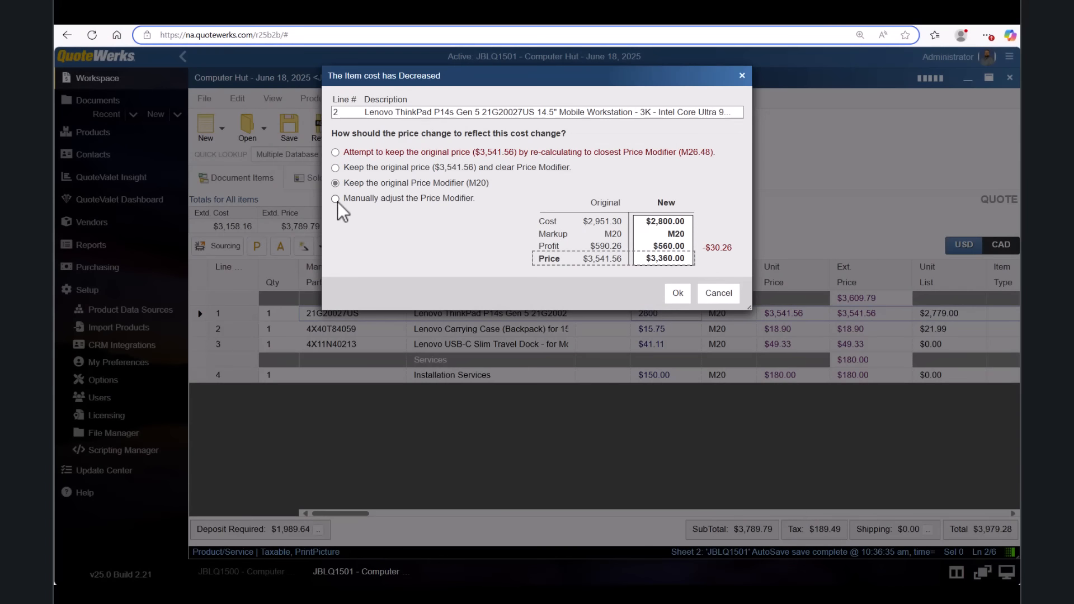
Manually reprice the ThinkPad at a 22% markup, giving $3,416.00.
left_click(336, 200)
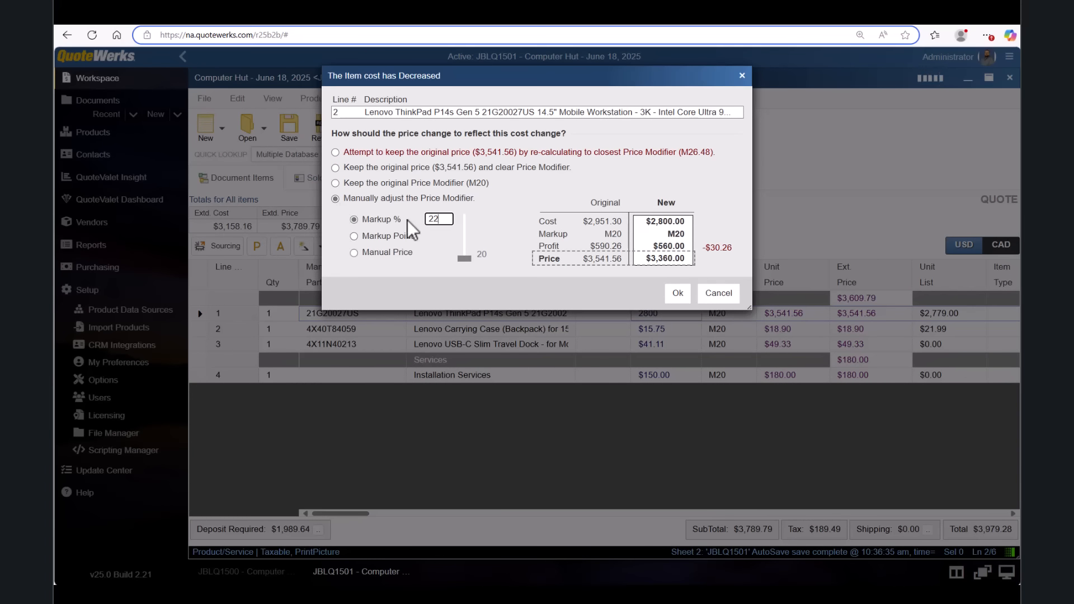
left_click(671, 294)
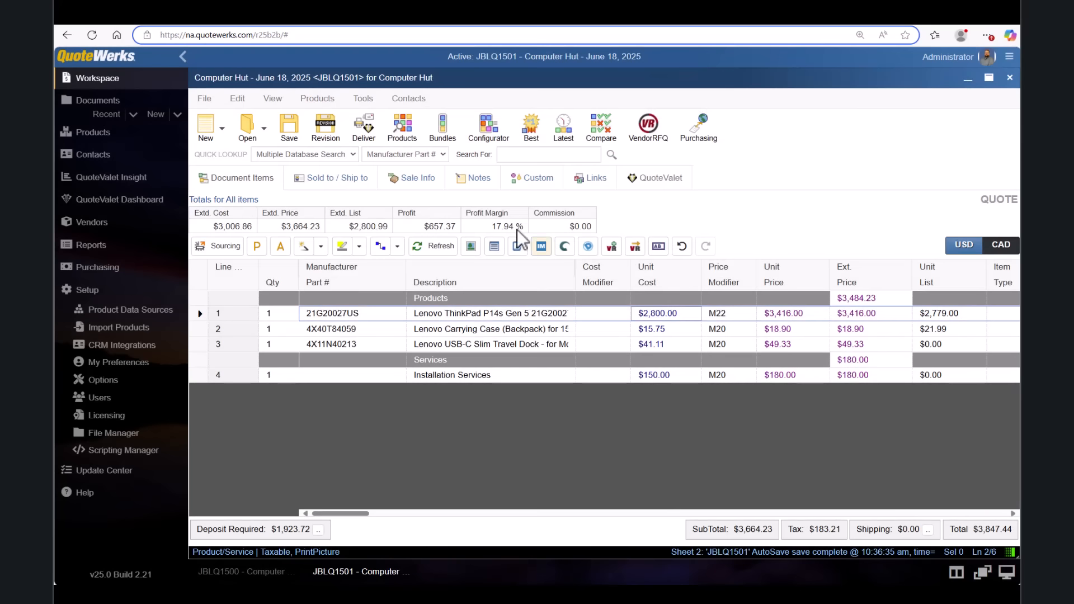
left_click(335, 126)
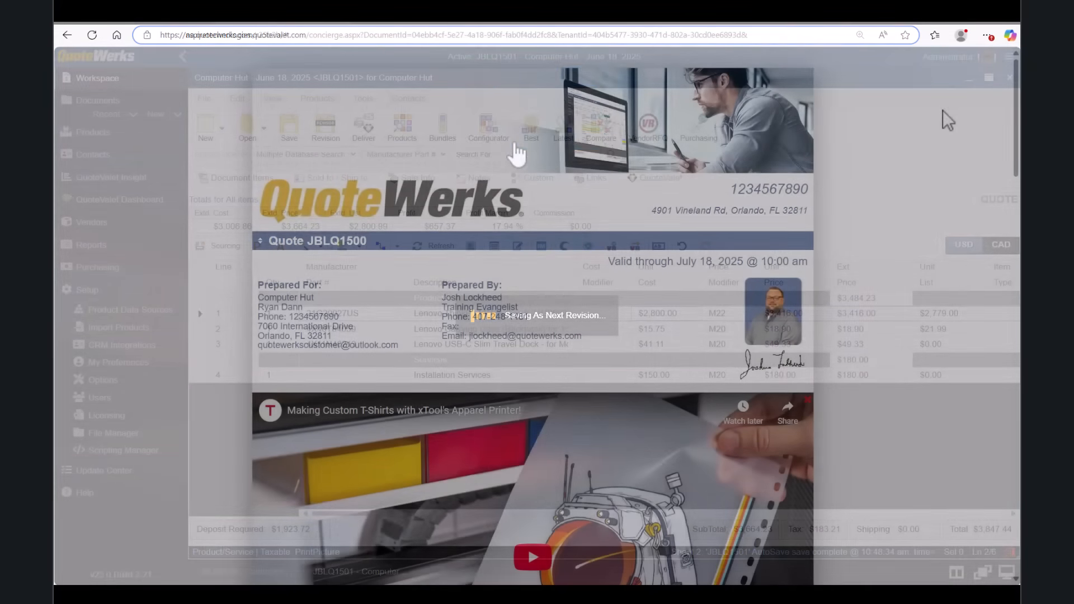
Choose Credit Card Purchase as the payment option on the QuoteValet quote page.
scroll(942, 110, "down", 8)
scroll(942, 110, "down", 8)
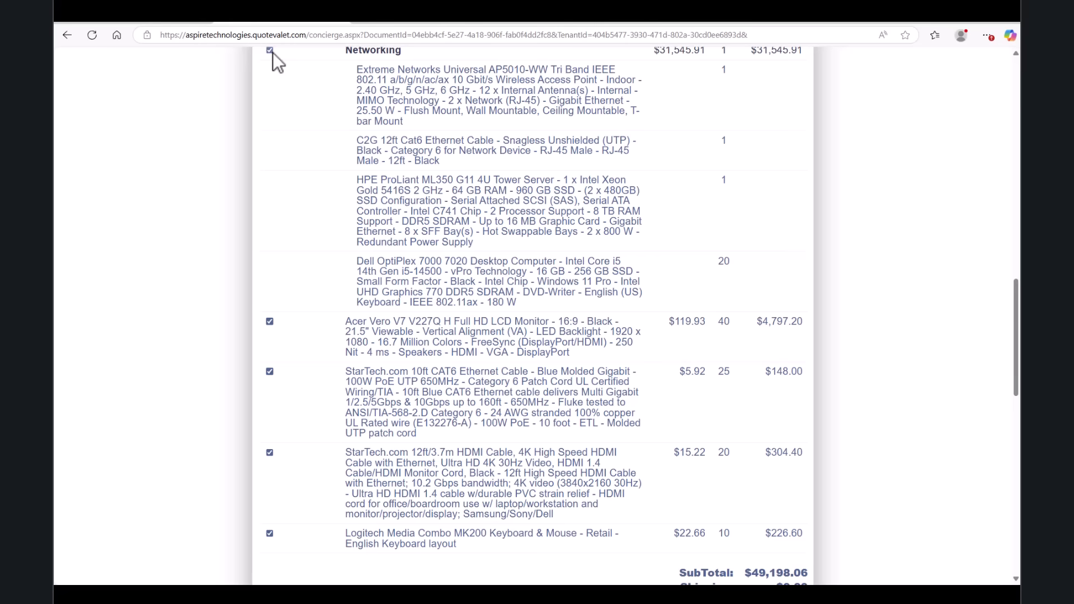
scroll(879, 265, "down", 1)
scroll(873, 256, "down", 4)
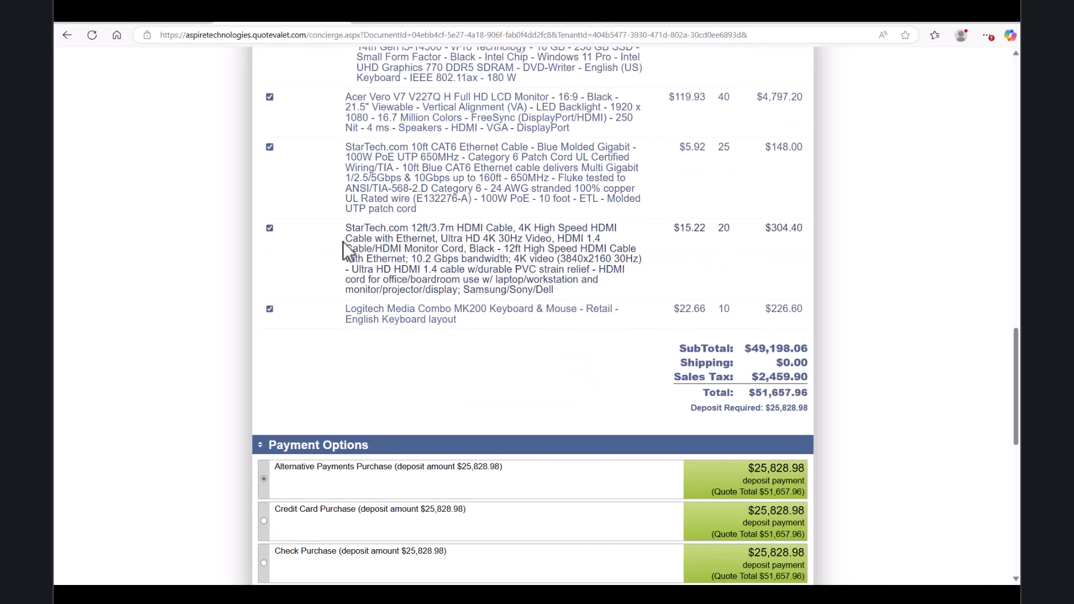
scroll(319, 246, "down", 4)
left_click(263, 297)
Tick the agreement box, enter PO Number 123 and the signer's printed name, then accept the quote.
scroll(267, 305, "down", 3)
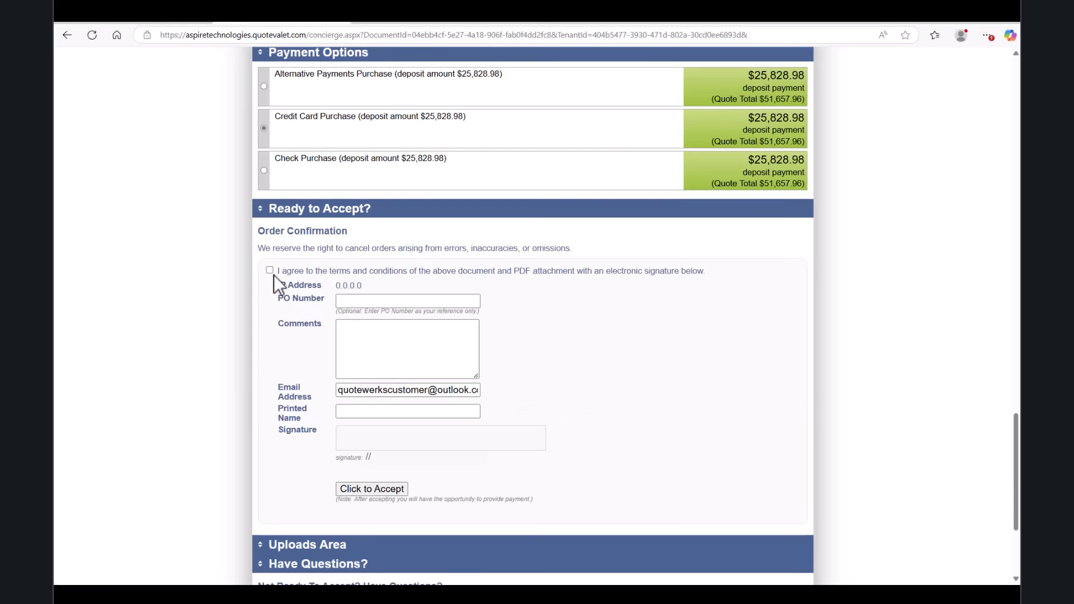
left_click(376, 302)
type("123")
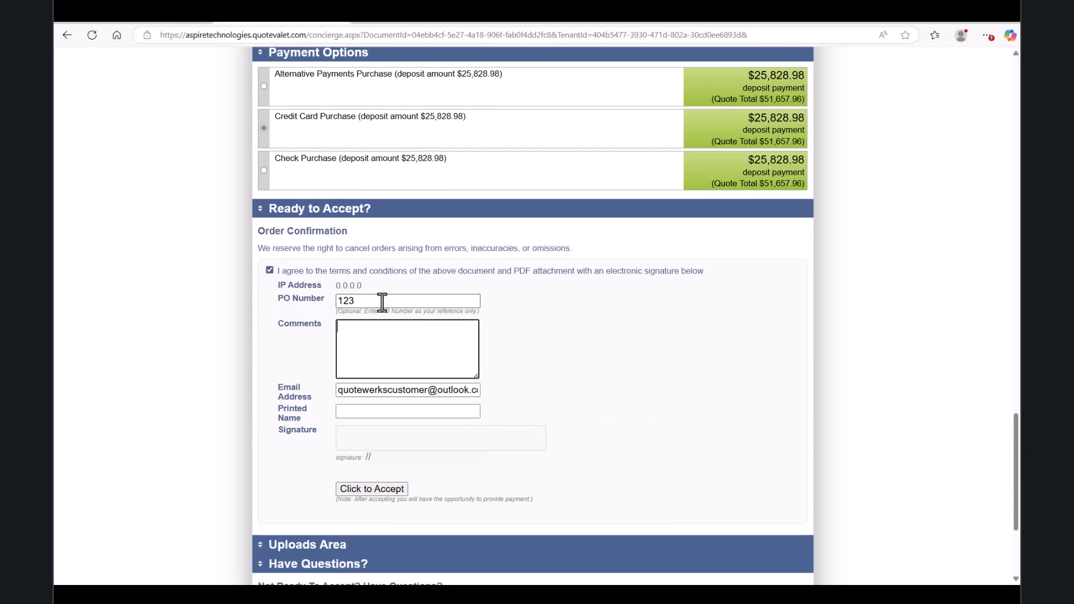
left_click(375, 412)
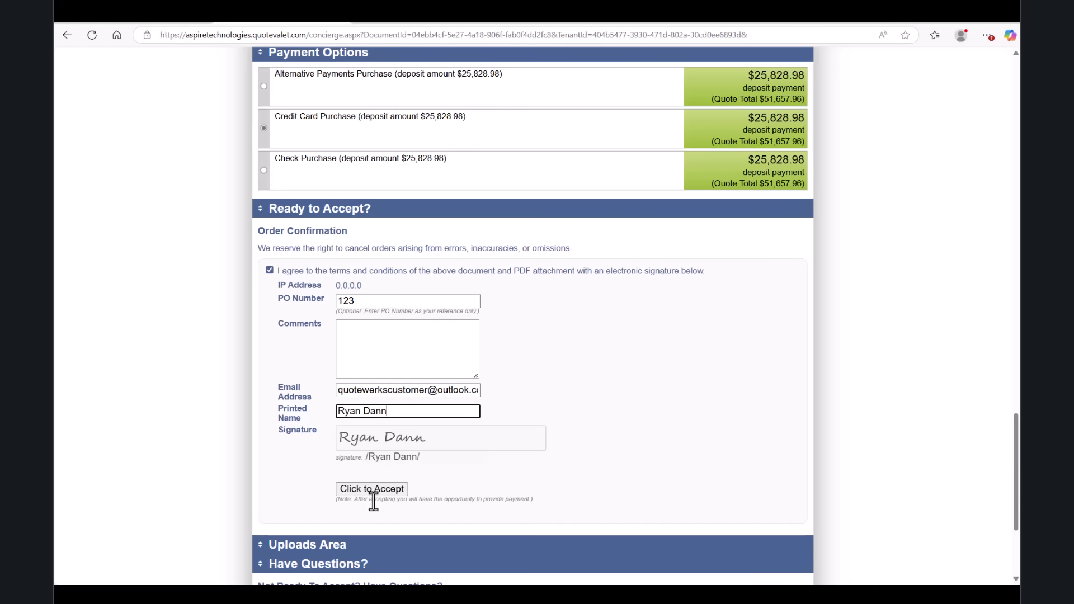
left_click(376, 491)
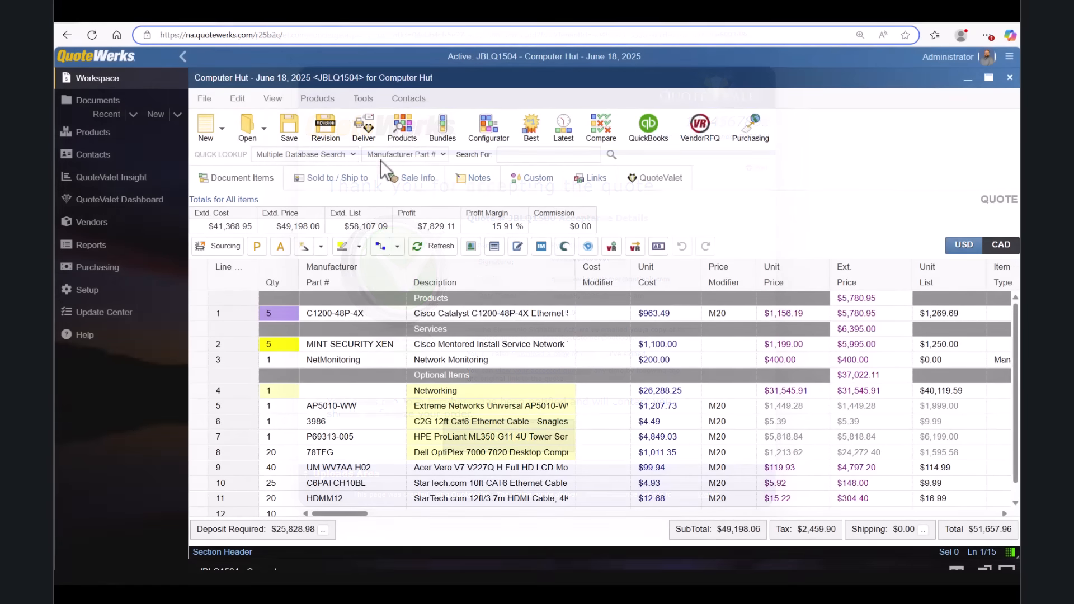
Convert quote JBLQ1504 into order JBLO1504 and tick the first unexported order for QuickBooks export.
left_click(204, 98)
left_click(237, 307)
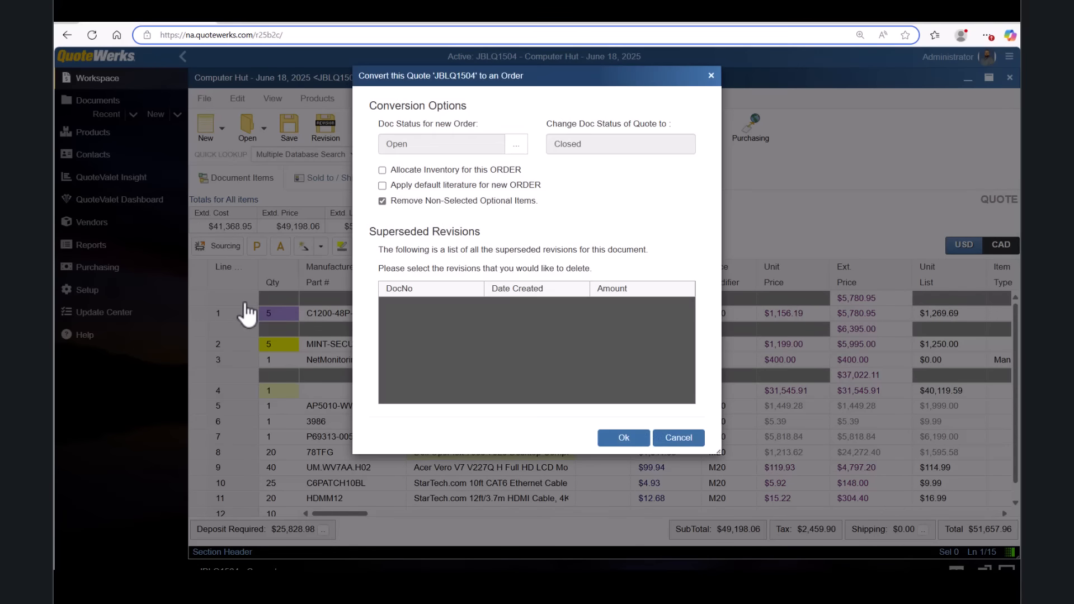
left_click(637, 441)
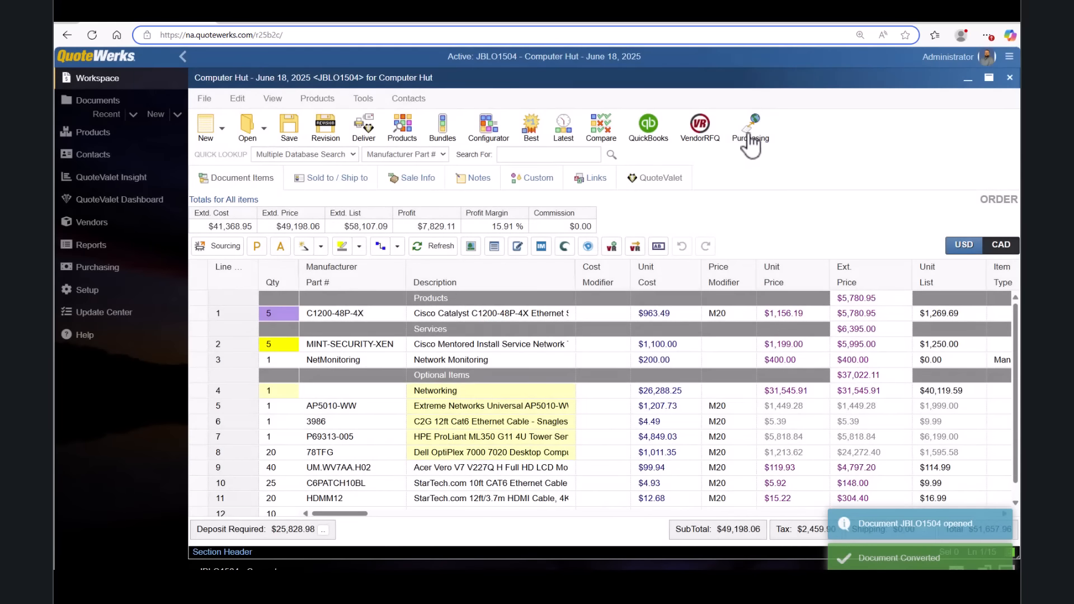
left_click(654, 134)
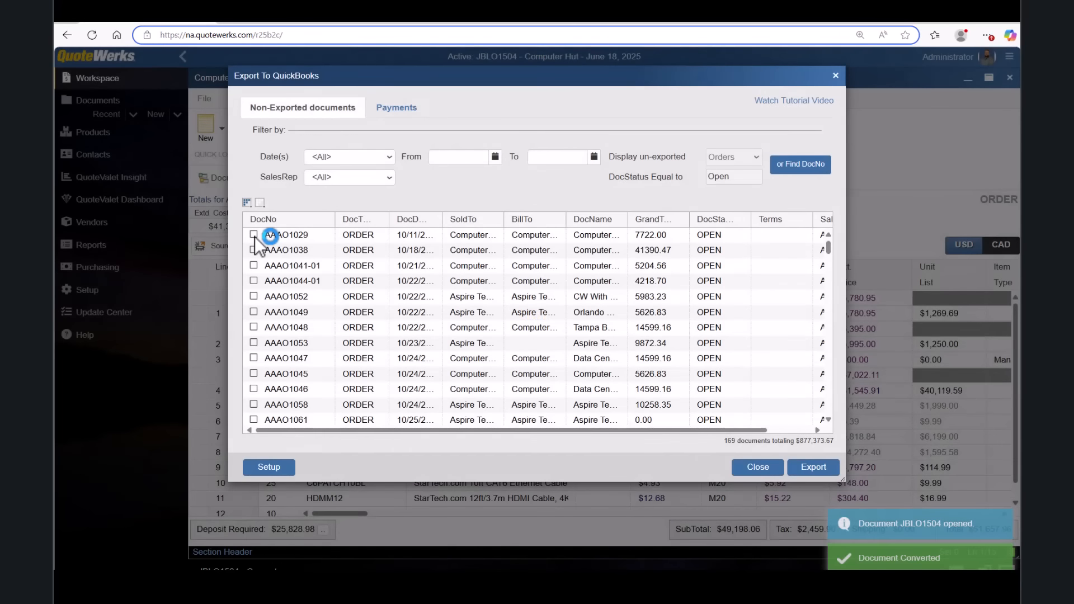
left_click(254, 235)
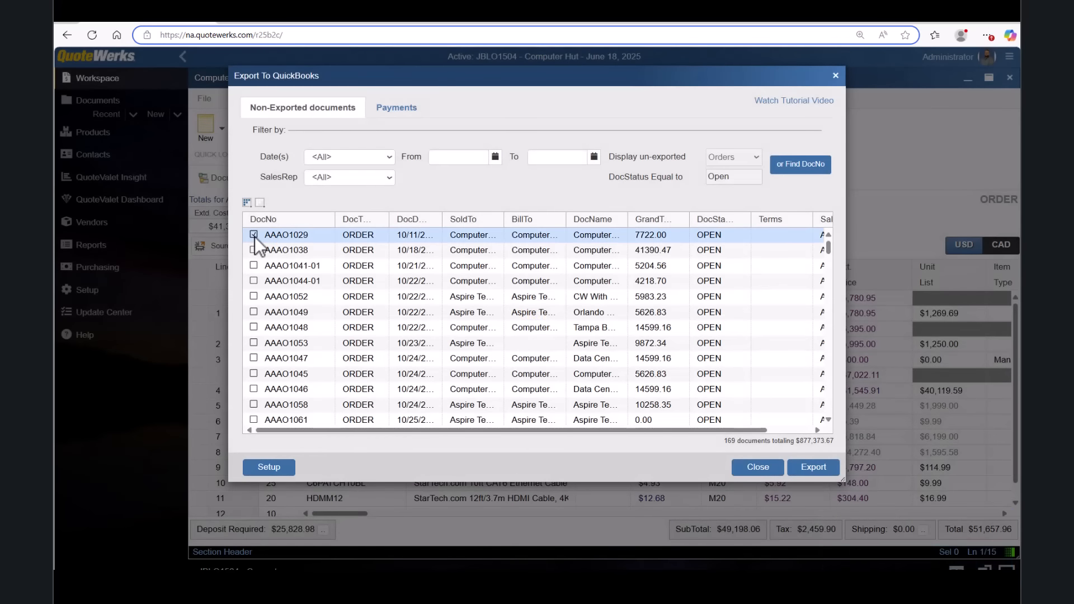